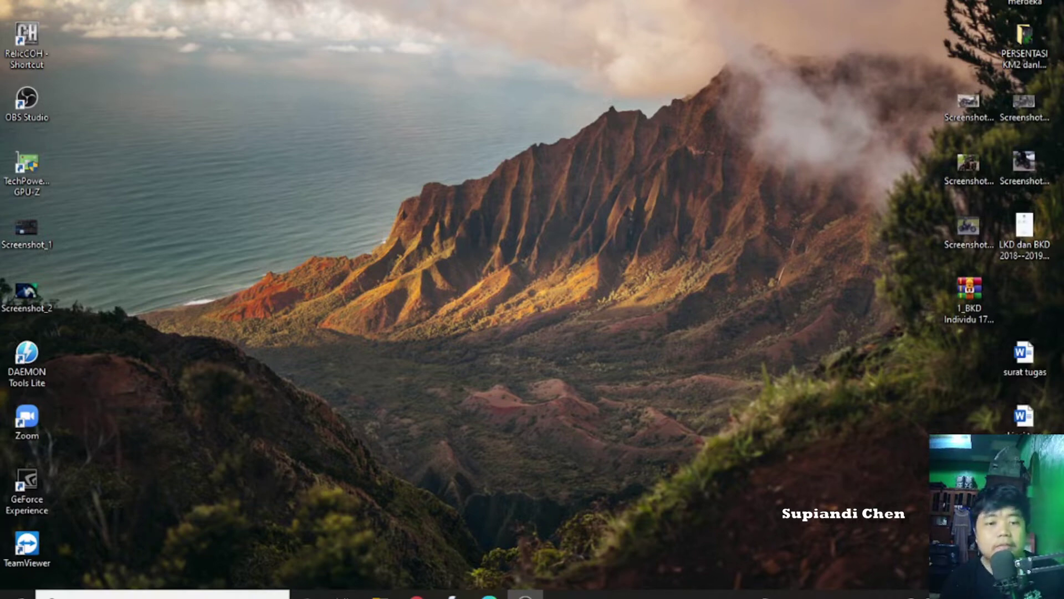
Show the INSTALASINYA MATLEB installation folder and the matlab 2020a folder to examine their contents.
mouse_move(388, 592)
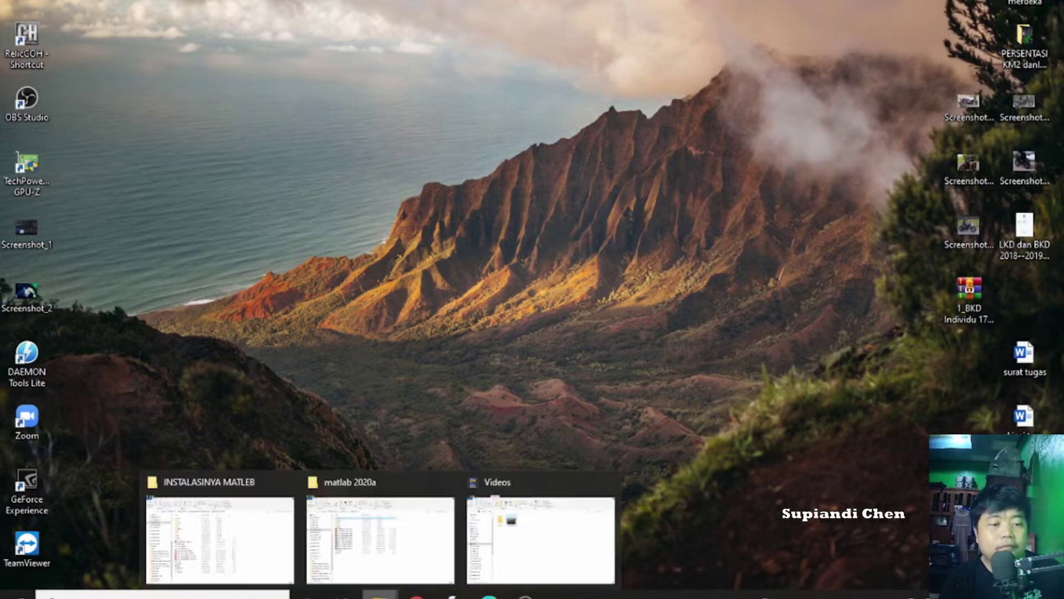
left_click(254, 536)
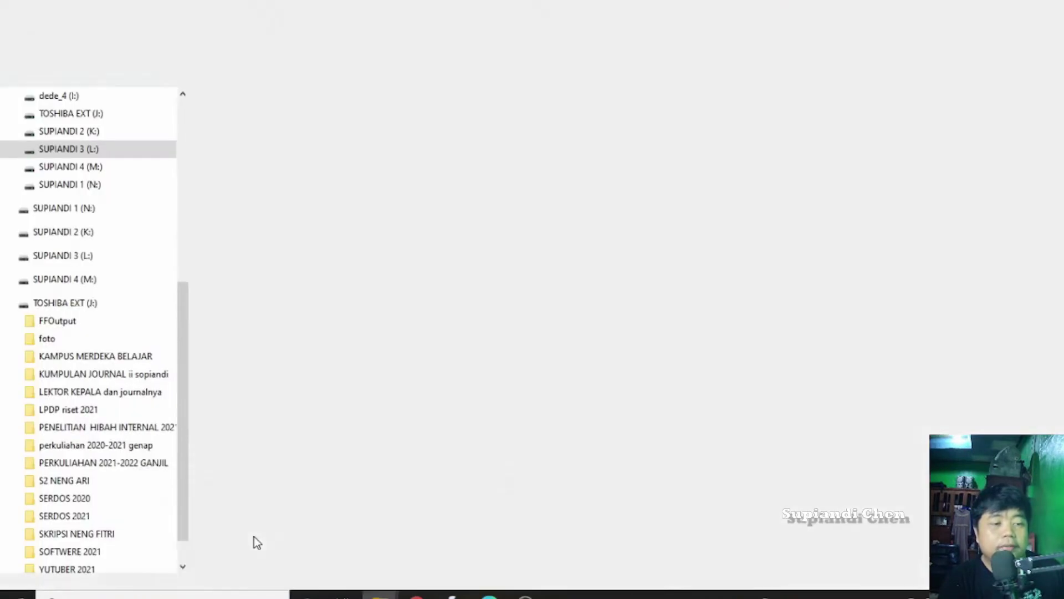
mouse_move(382, 592)
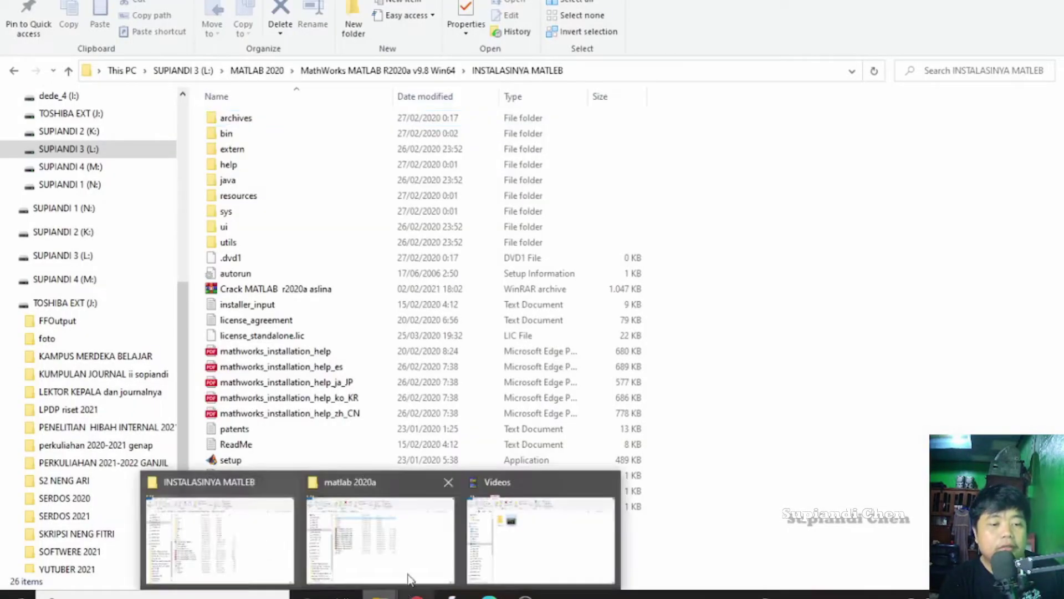
left_click(400, 546)
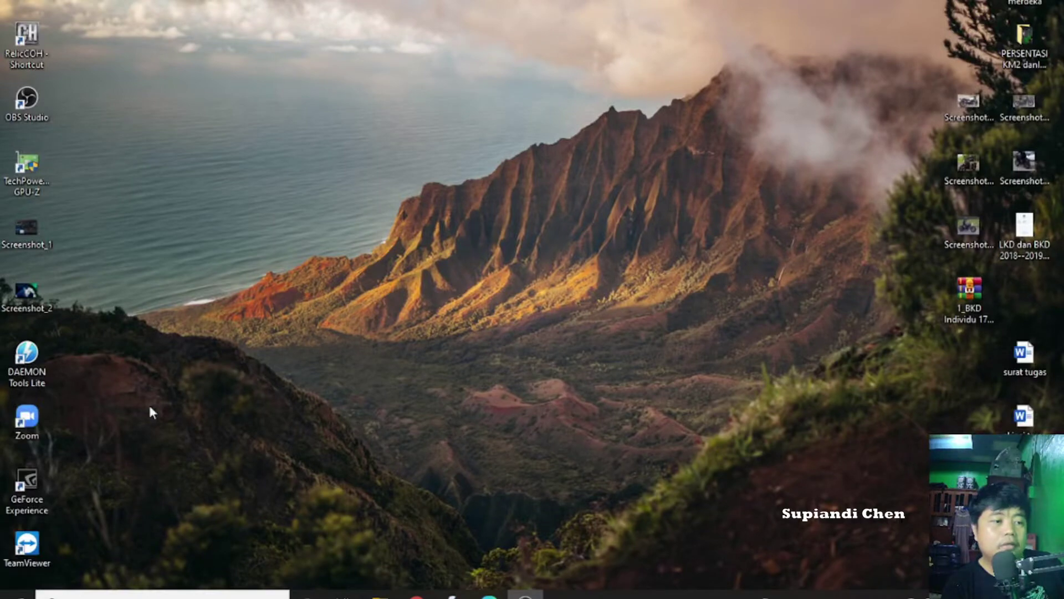
Look at the Quick Mount image browser in DAEMON Tools Lite, and close the program without mounting an image.
double_click(35, 378)
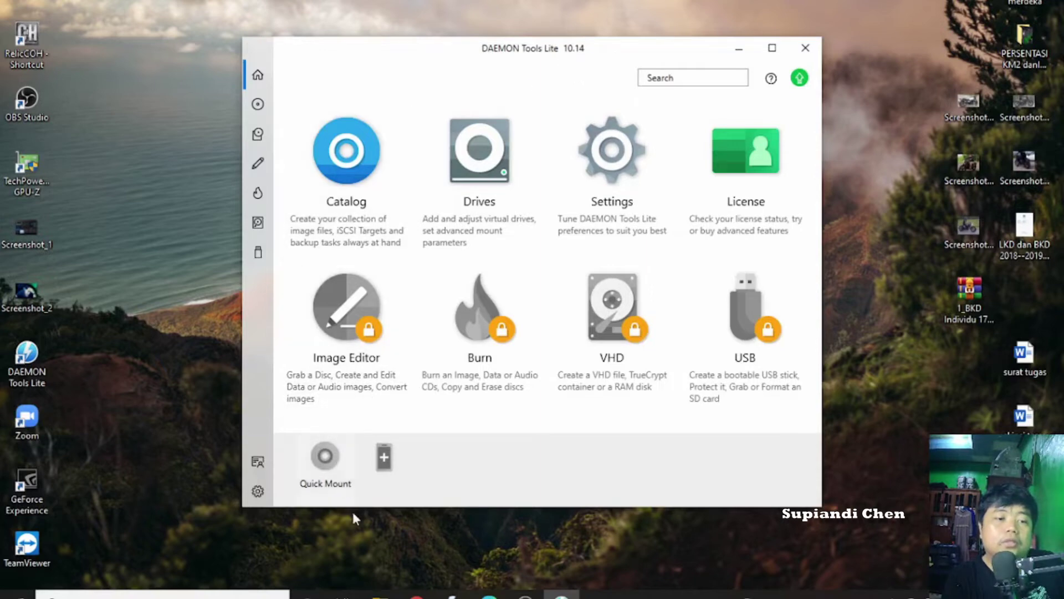
left_click(332, 464)
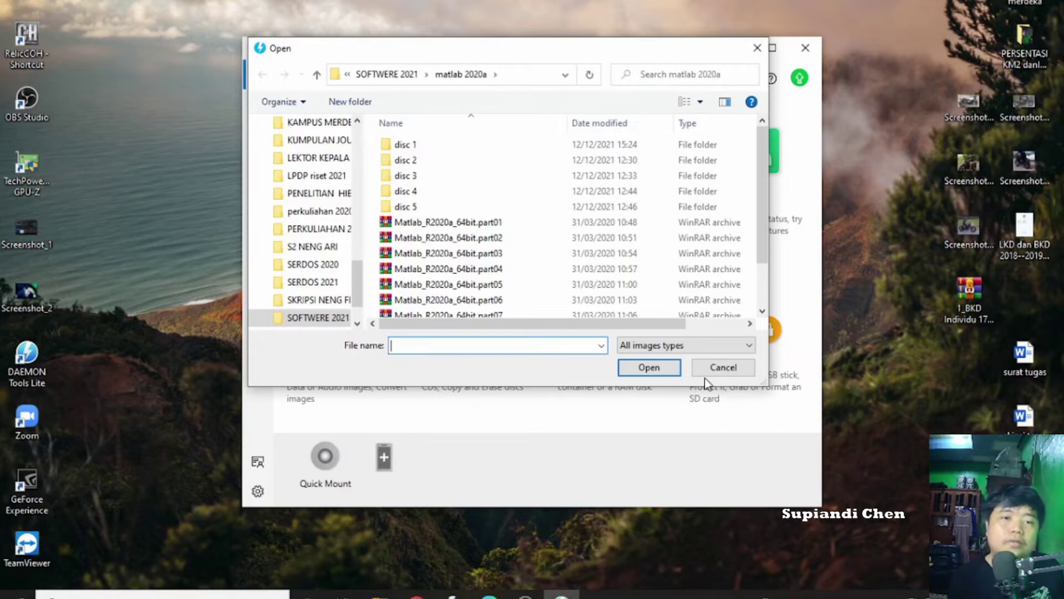
left_click(756, 49)
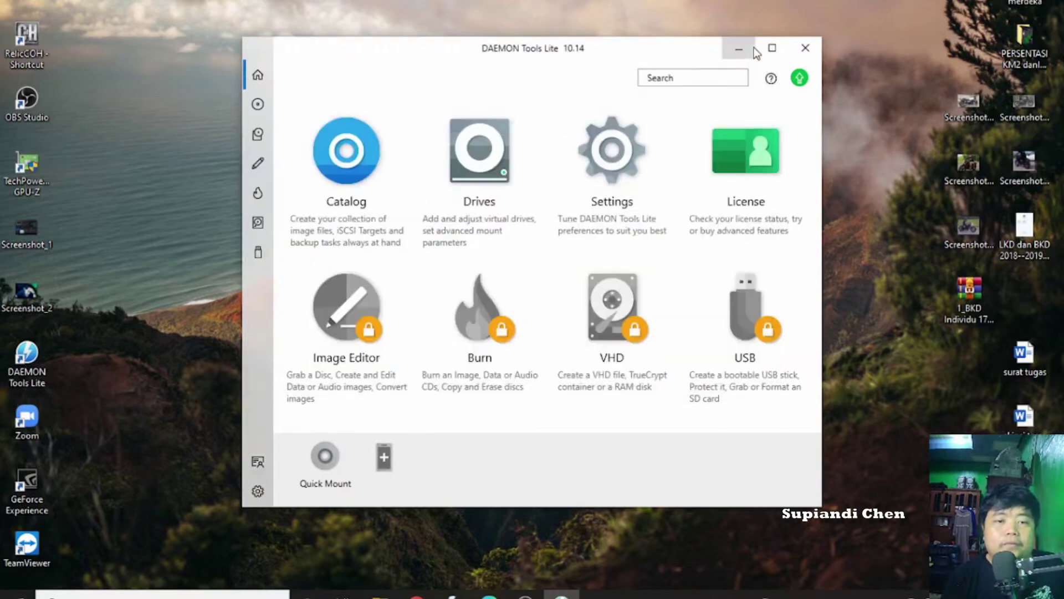
left_click(799, 47)
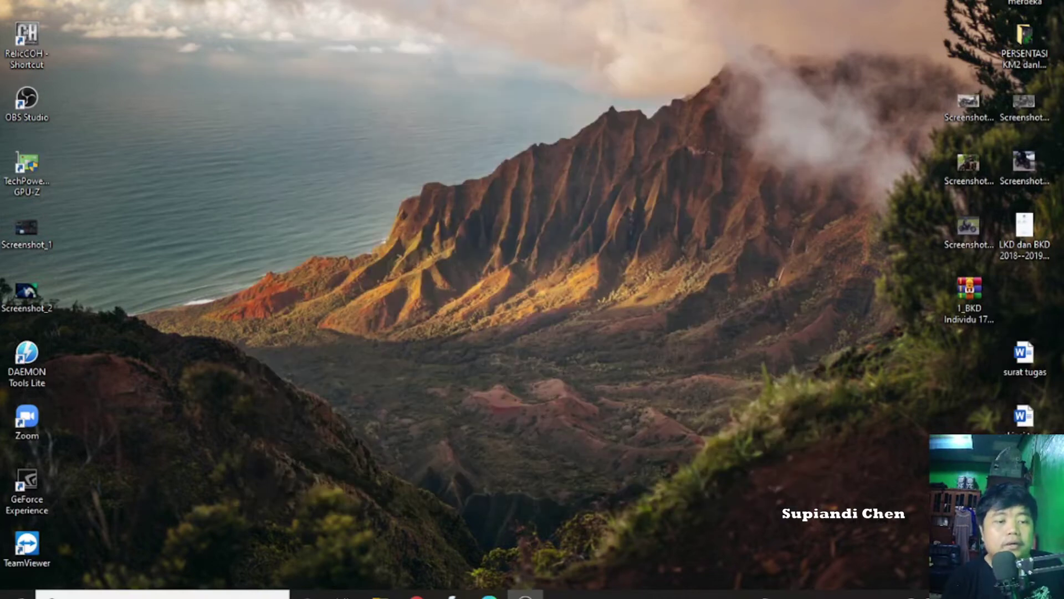
Examine the contents of the Matlab_R2020a_64bit.part01 archive in the matlab 2020a folder, and close the archive.
mouse_move(380, 593)
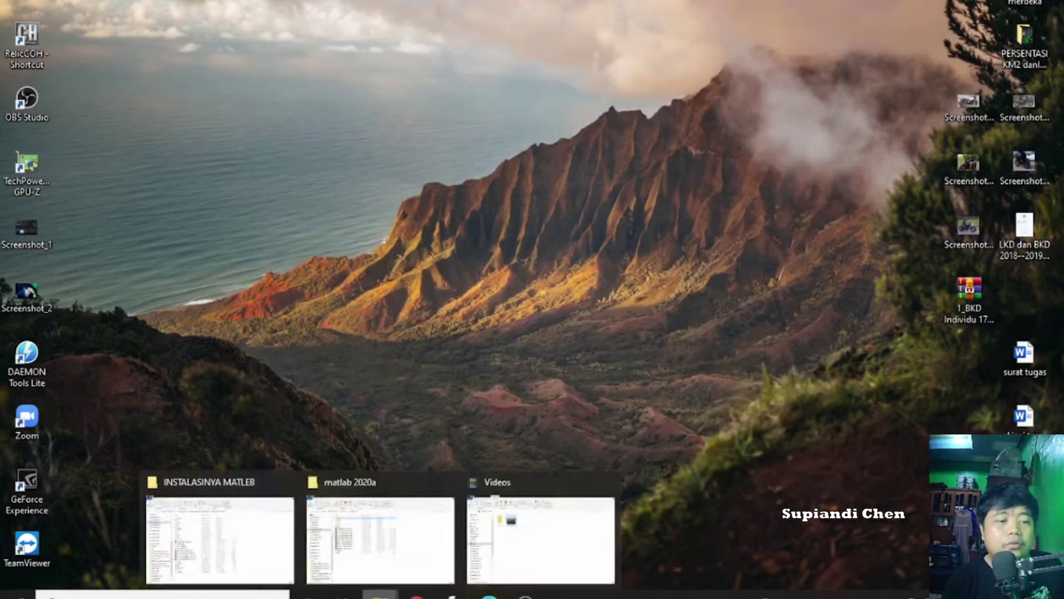
left_click(238, 557)
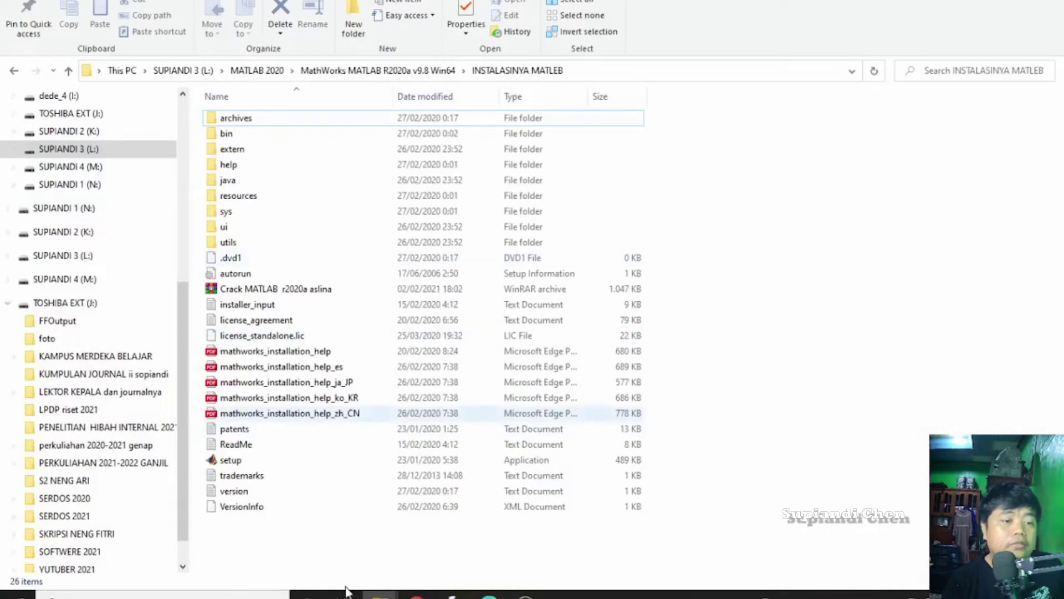
mouse_move(381, 593)
left_click(408, 554)
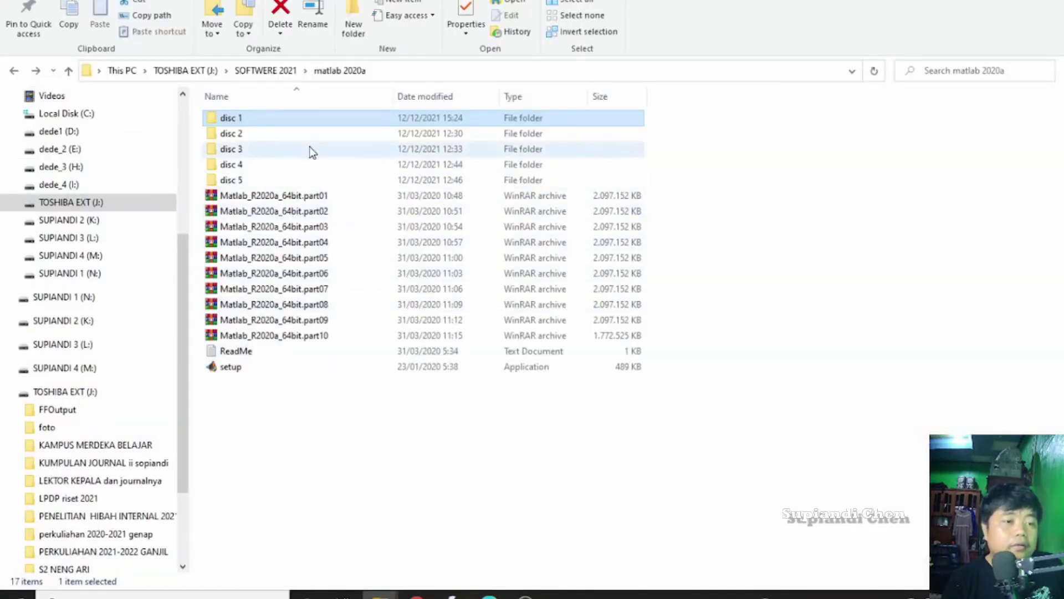
double_click(291, 200)
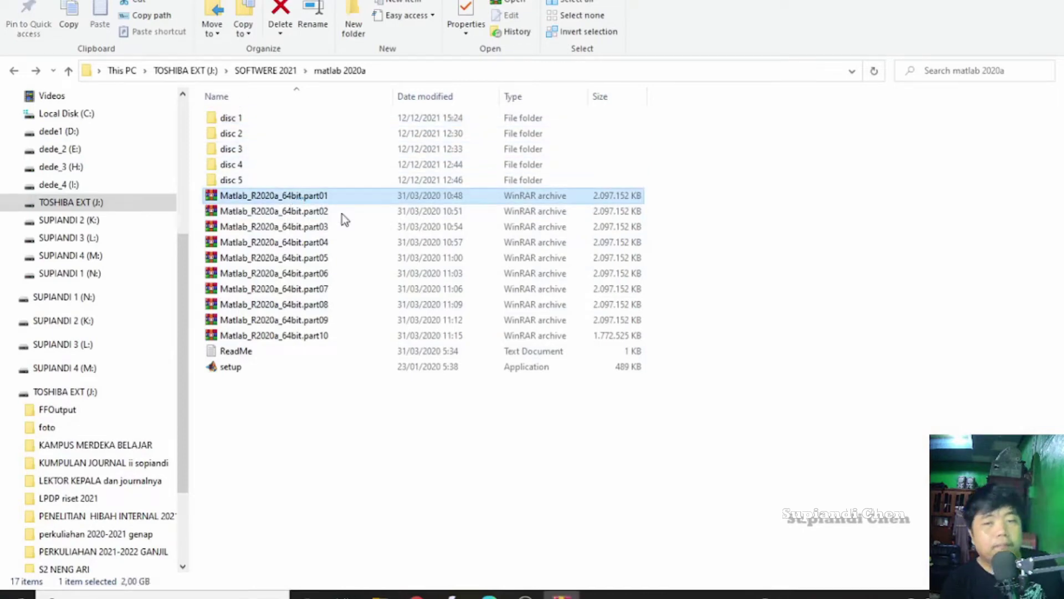
left_click_drag(942, 22, 294, 7)
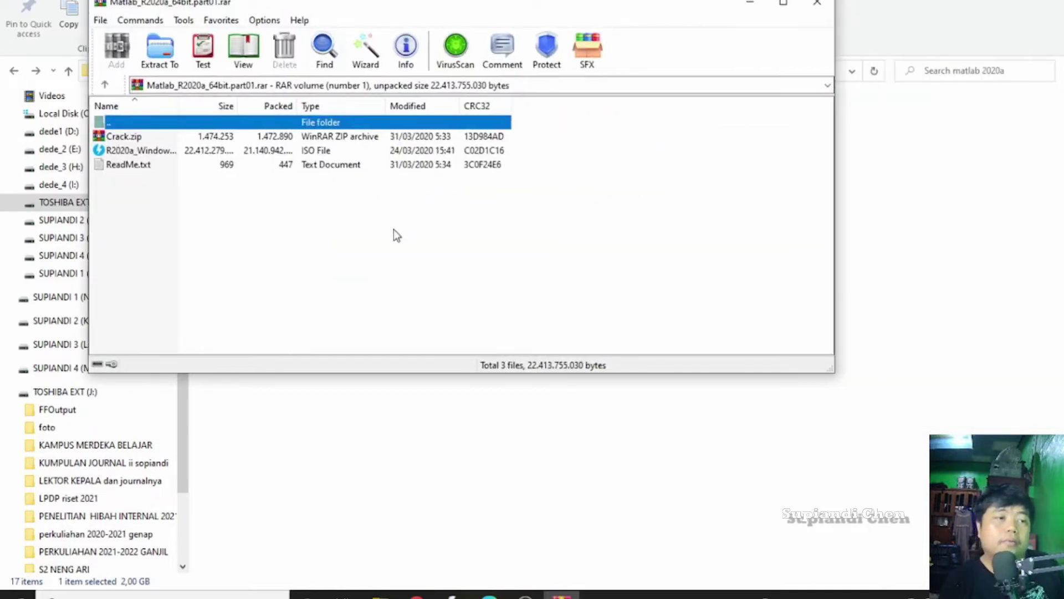
left_click(818, 7)
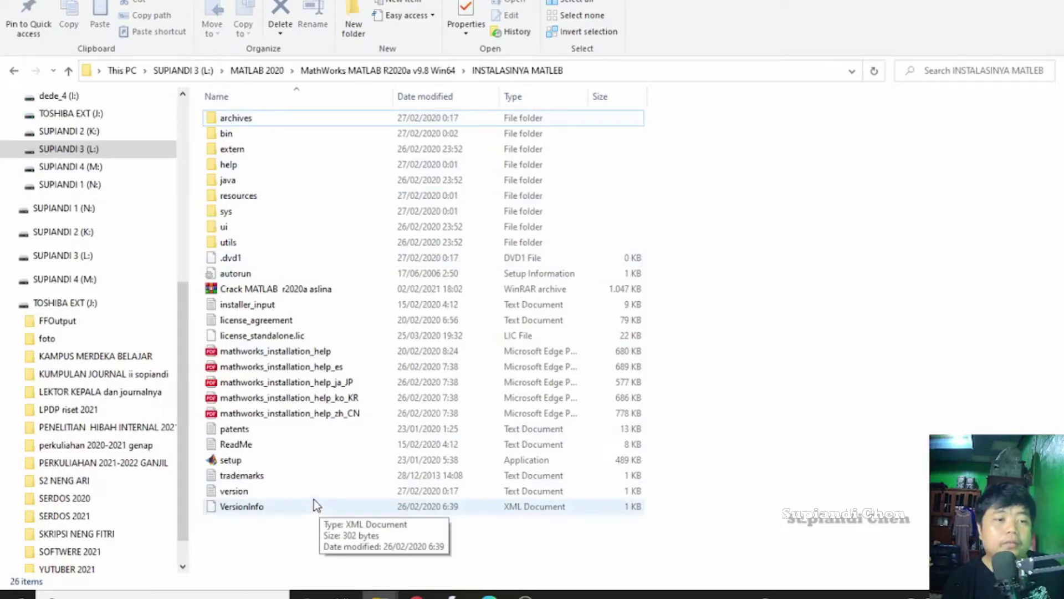
Run setup from the INSTALASINYA MATLEB folder and allow MathWorks Product Installer through the Windows Defender Firewall.
left_click(245, 460)
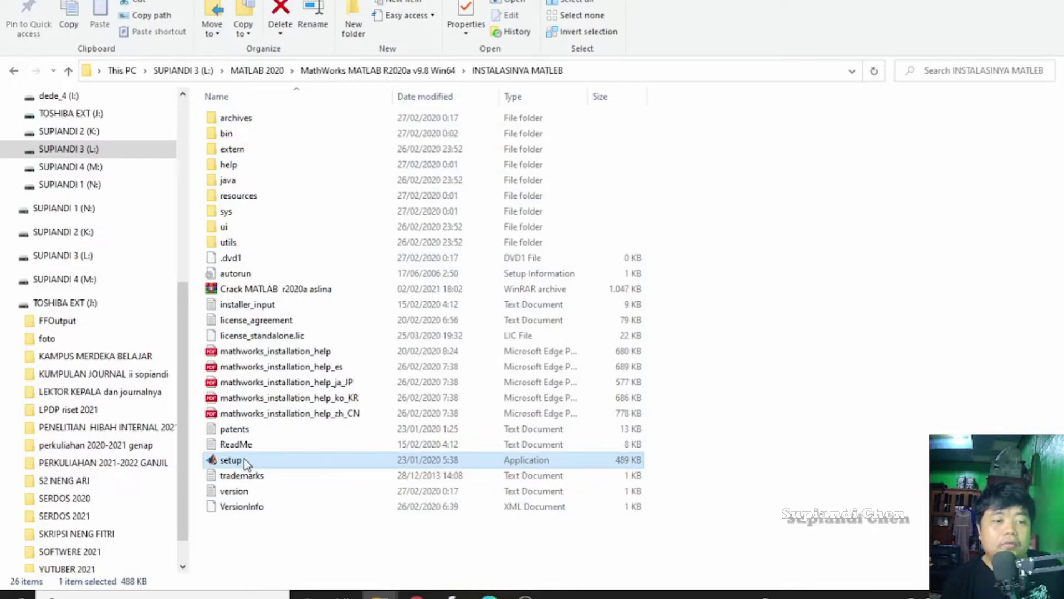
double_click(245, 460)
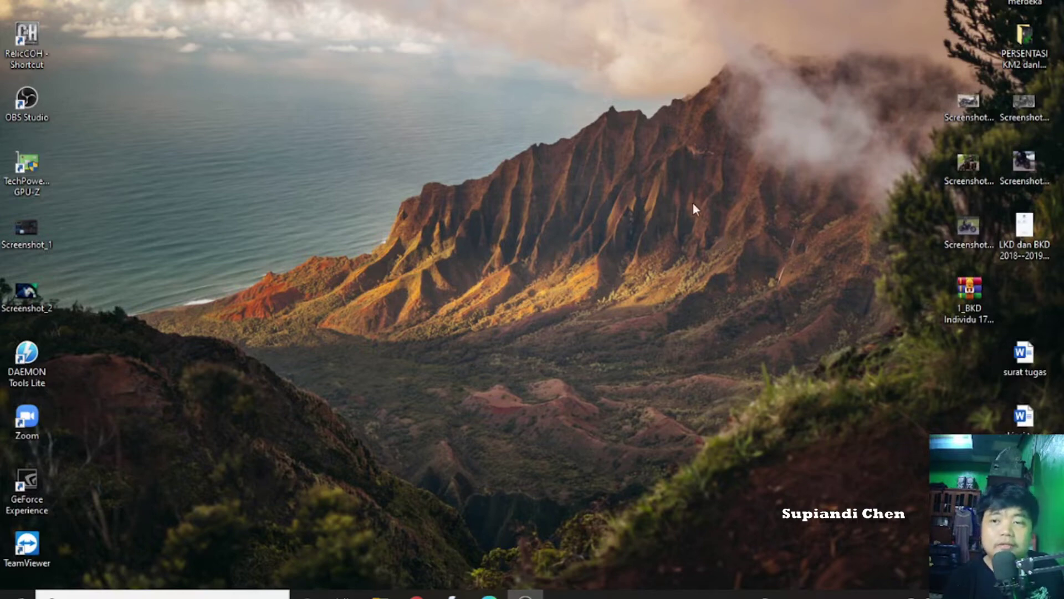
right_click(414, 135)
left_click(443, 180)
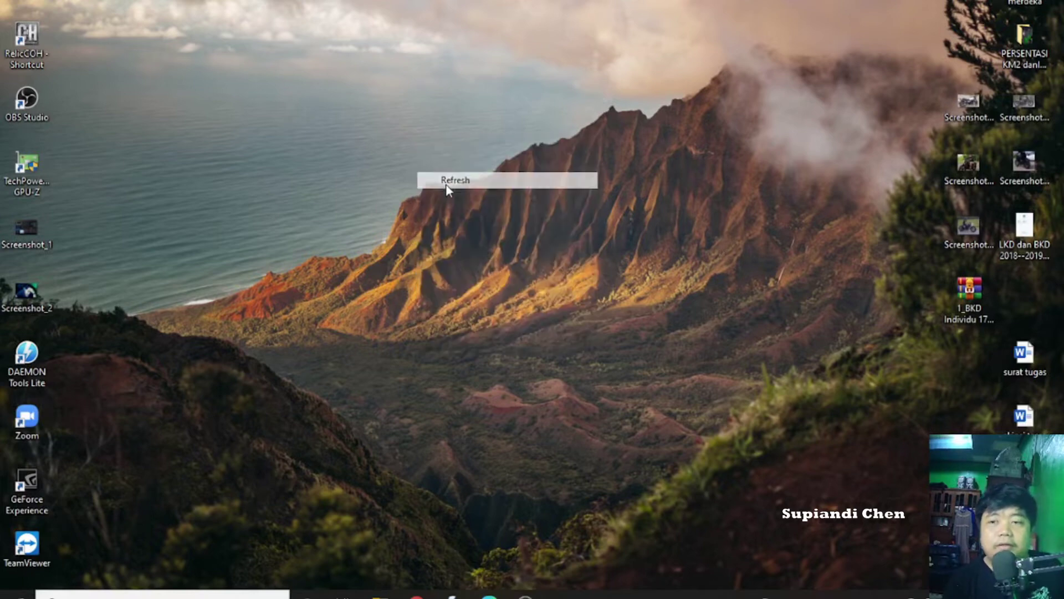
right_click(475, 125)
right_click(780, 38)
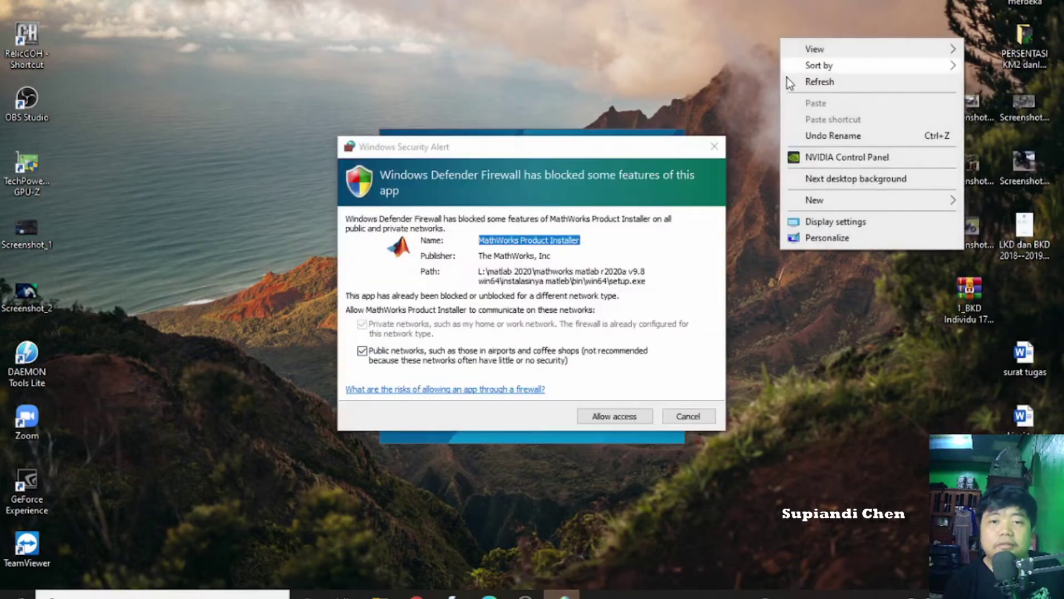
left_click(802, 87)
left_click(622, 418)
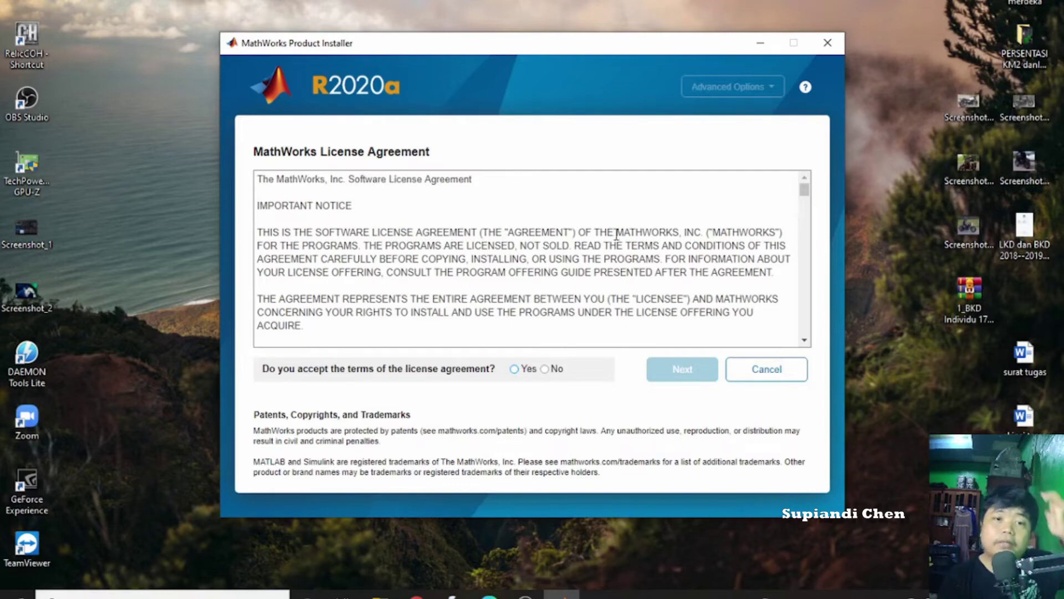
Look through the MathWorks License Agreement, accept its terms with Yes and continue the installation.
scroll(614, 231, "down", 4)
scroll(617, 234, "down", 5)
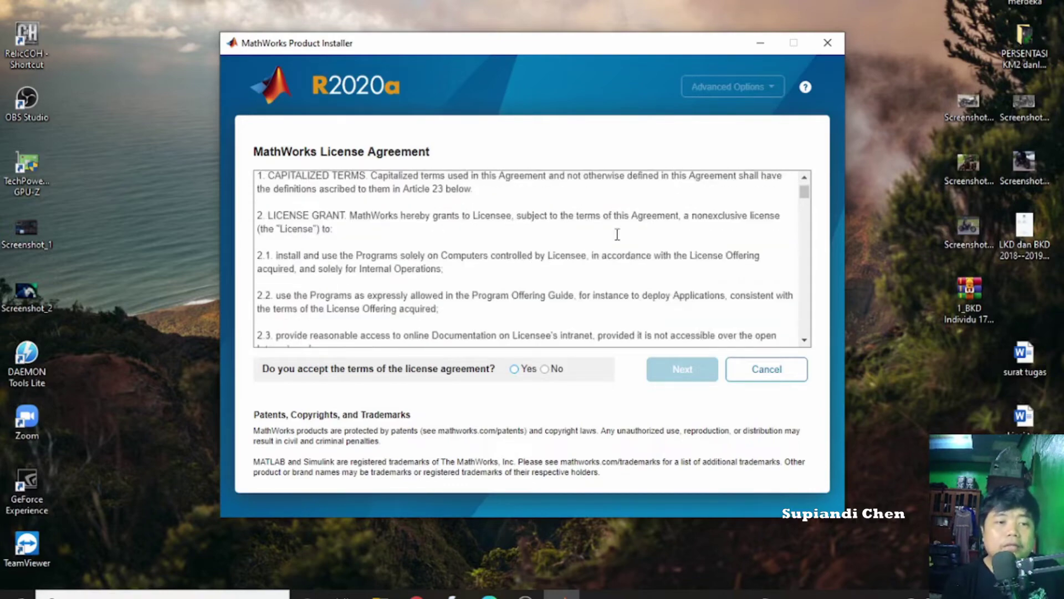
scroll(617, 234, "down", 10)
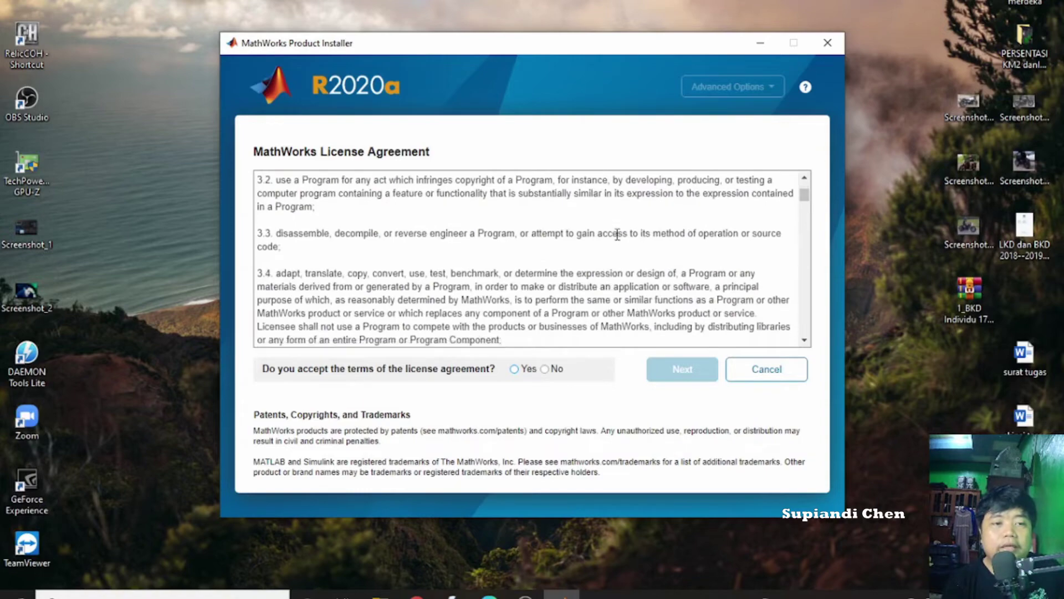
scroll(617, 234, "up", 20)
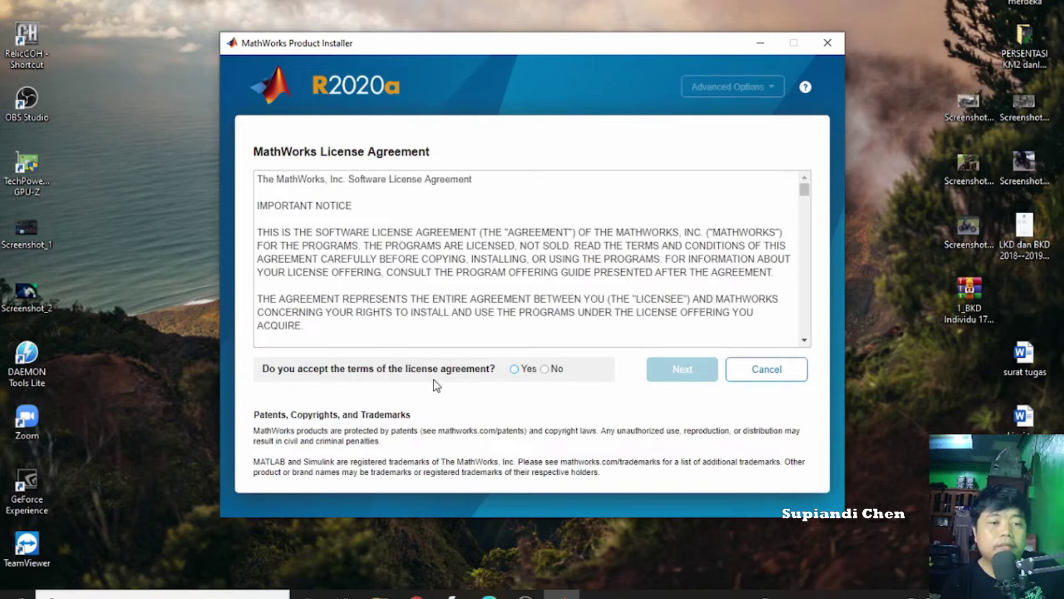
left_click(514, 369)
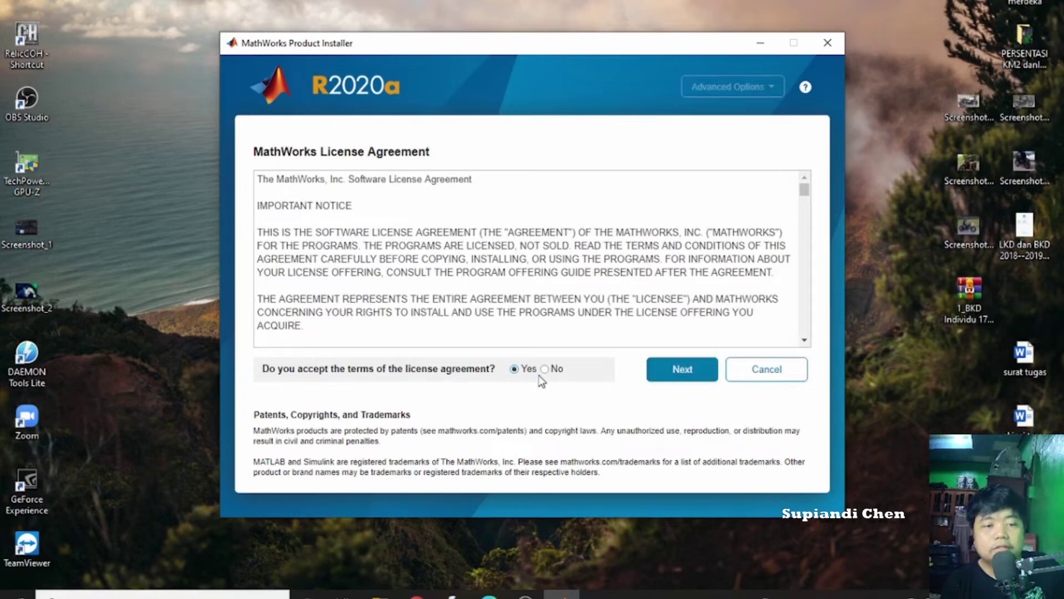
left_click(680, 368)
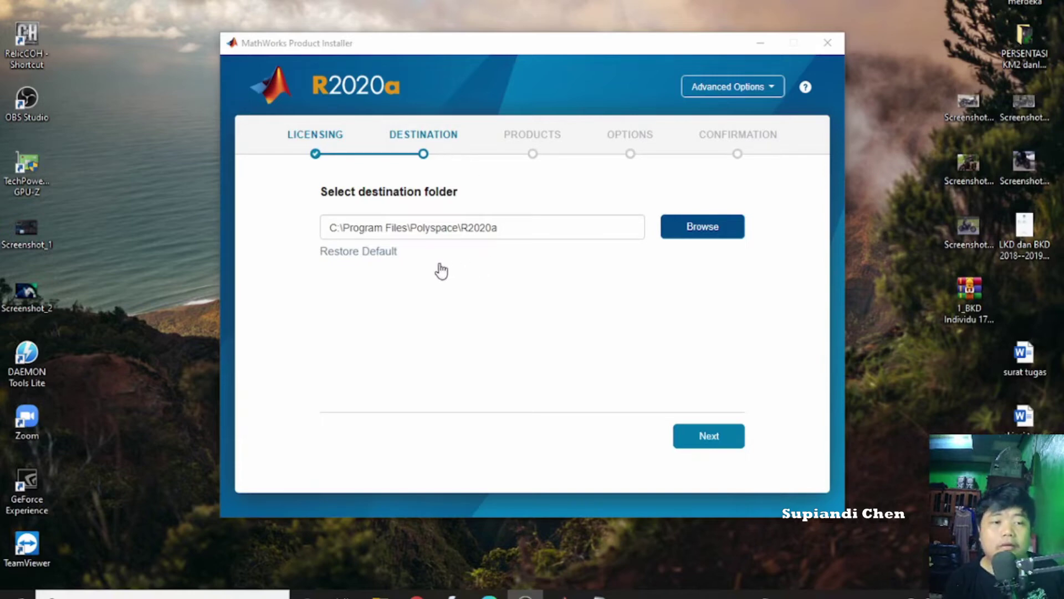
Keep C:\Program Files\Polyspace\R2020a as the destination folder and continue to the product selection.
left_click(698, 435)
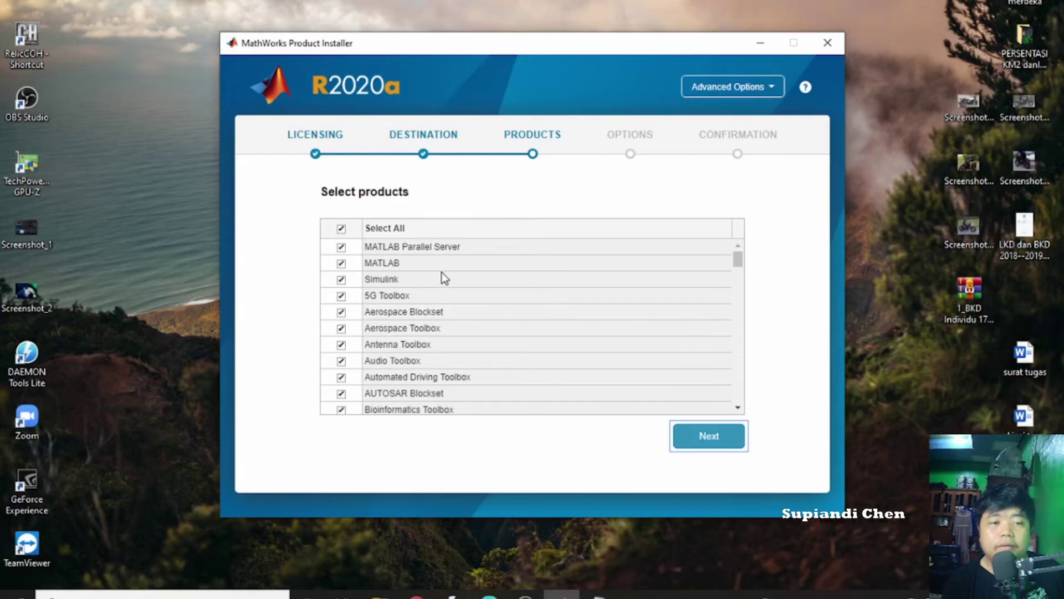
Review the whole list of products selected for installation, from MATLAB Parallel Server to WLAN Toolbox.
scroll(441, 274, "down", 2)
scroll(441, 275, "up", 2)
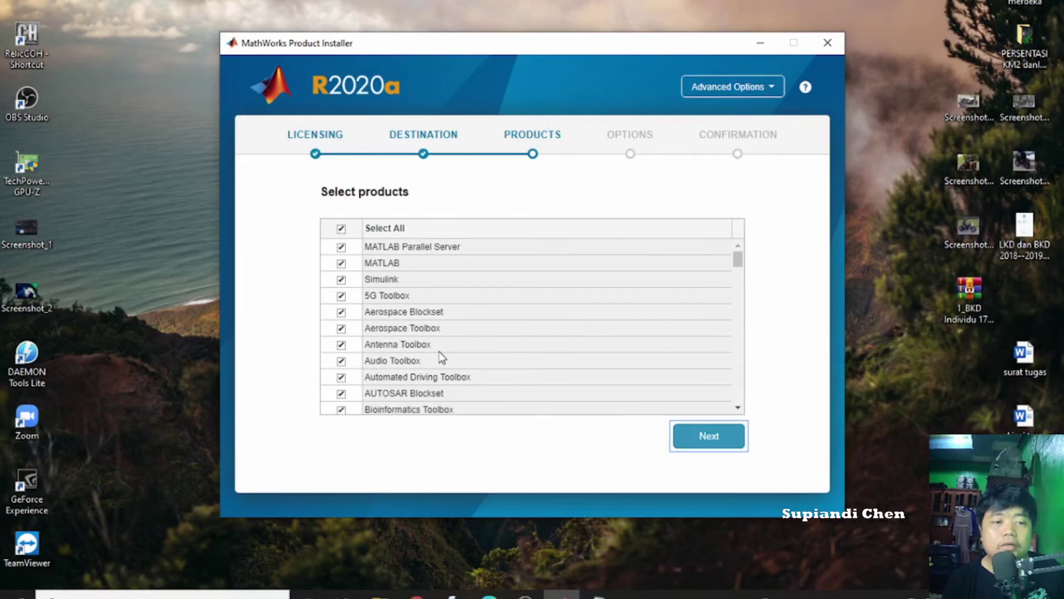
scroll(431, 352, "down", 3)
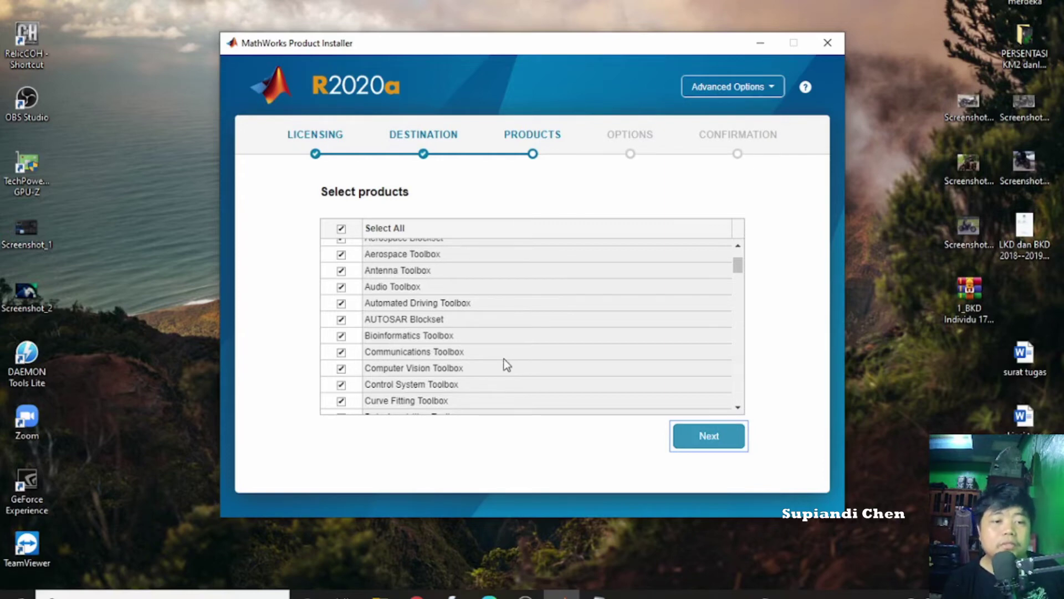
scroll(506, 364, "down", 3)
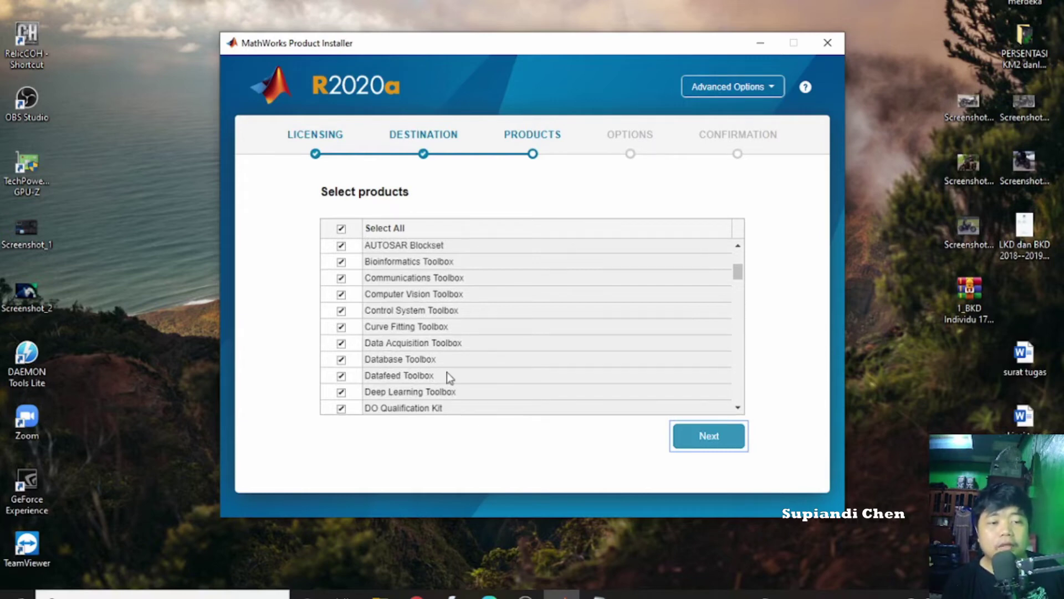
scroll(497, 355, "down", 3)
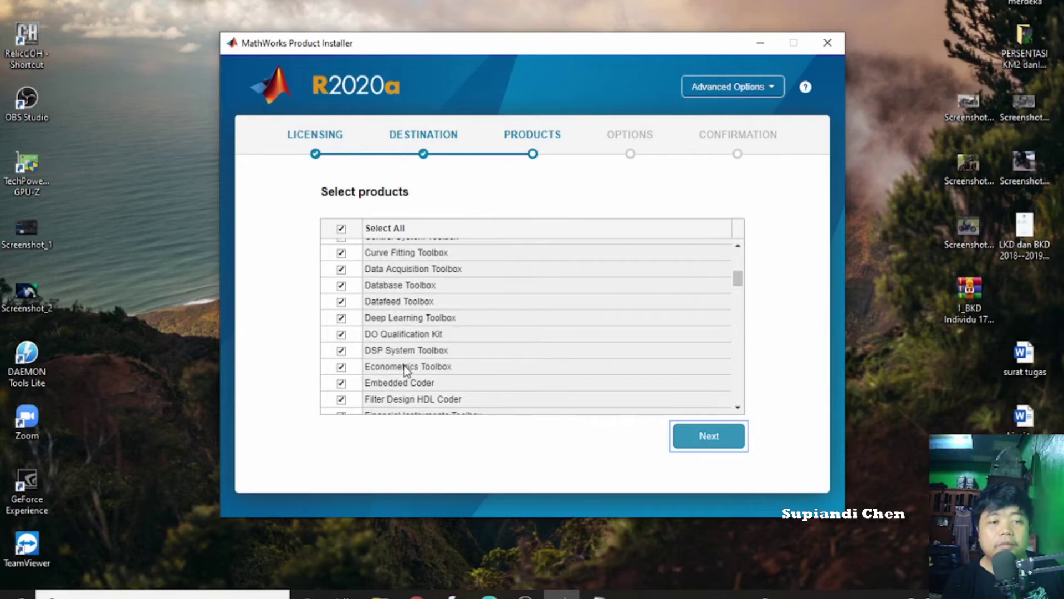
scroll(452, 365, "down", 3)
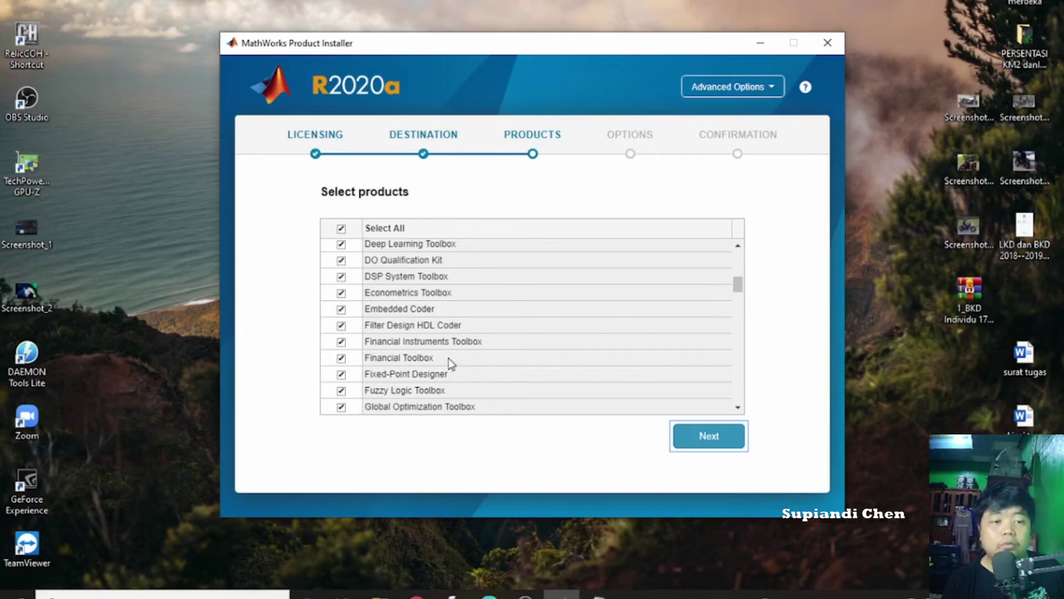
scroll(449, 382, "down", 3)
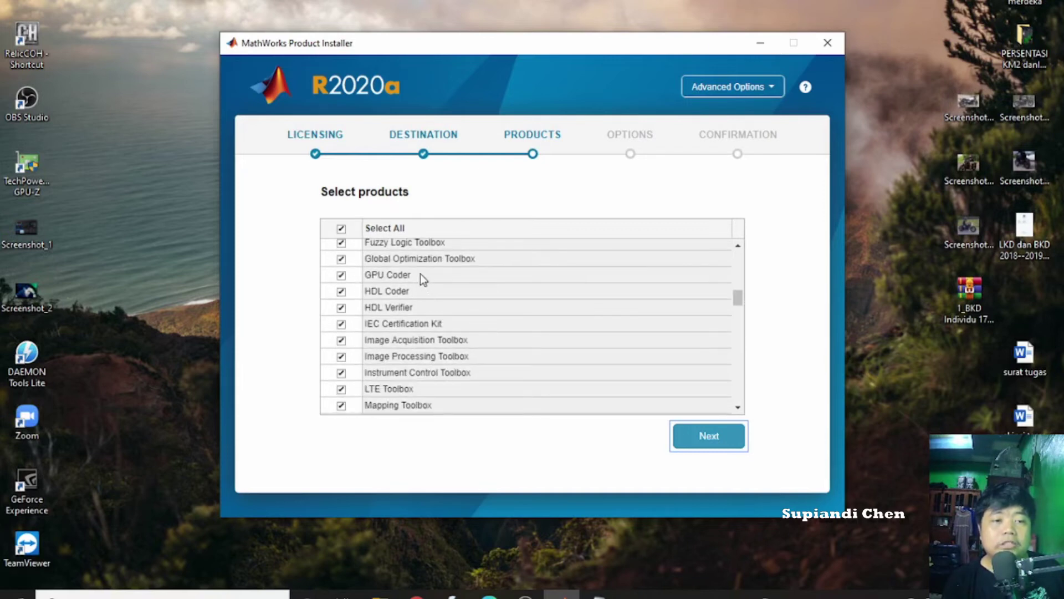
scroll(469, 338, "down", 9)
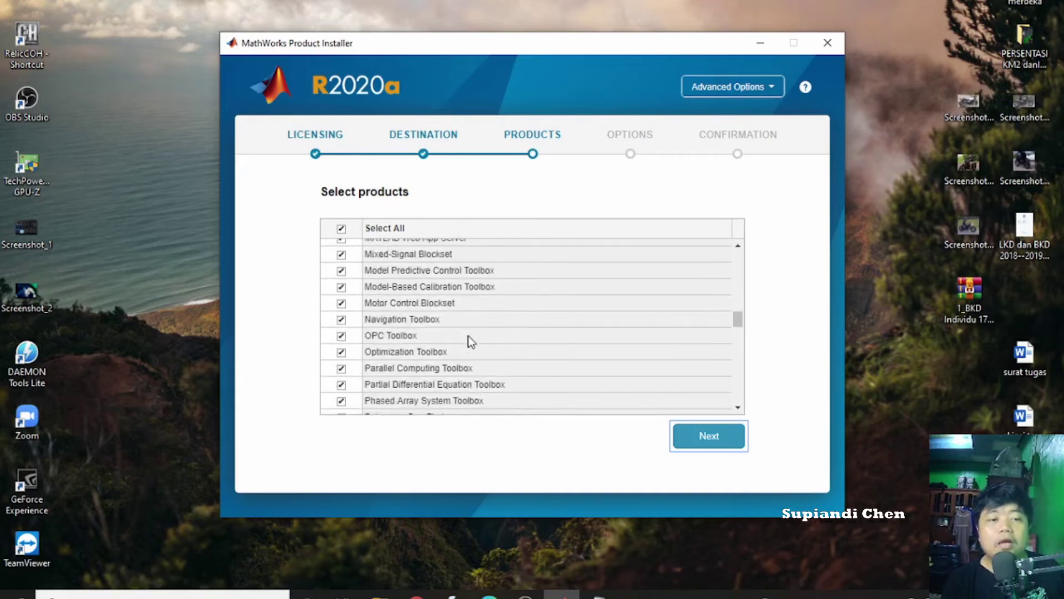
scroll(468, 336, "down", 3)
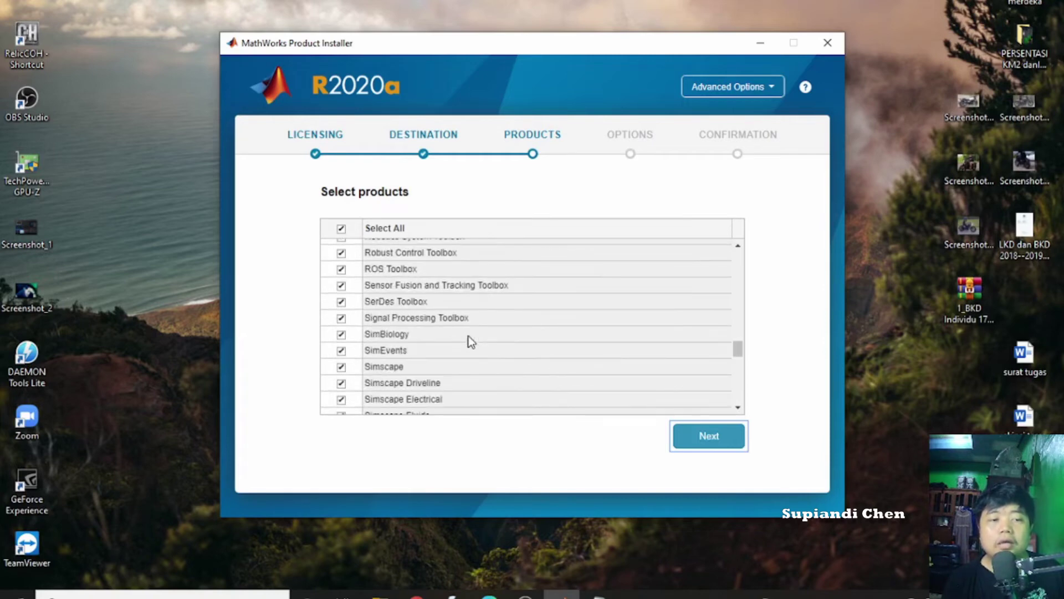
scroll(468, 336, "up", 2)
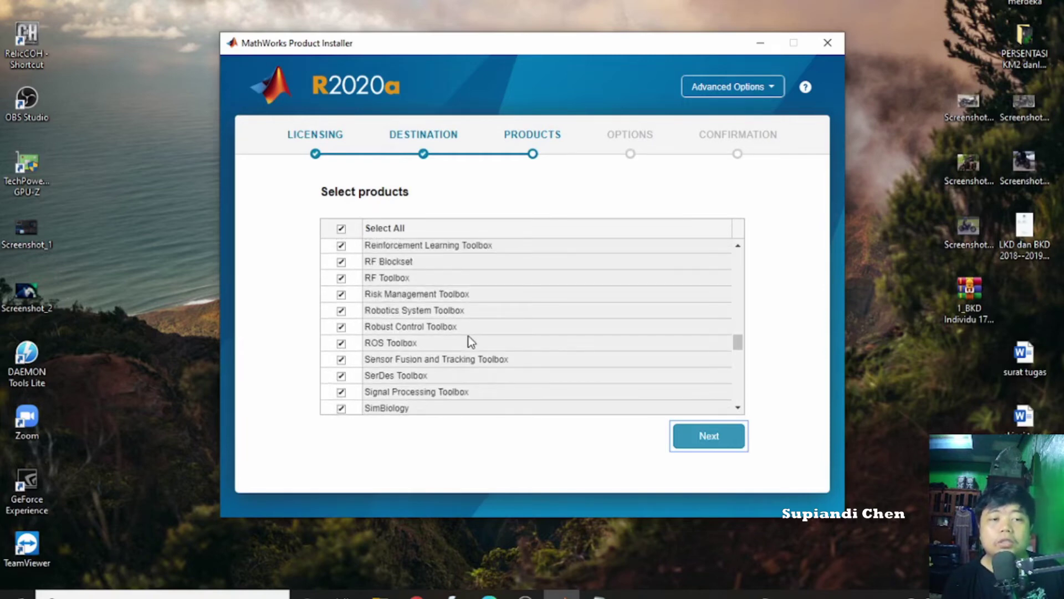
scroll(468, 336, "down", 7)
scroll(468, 336, "down", 4)
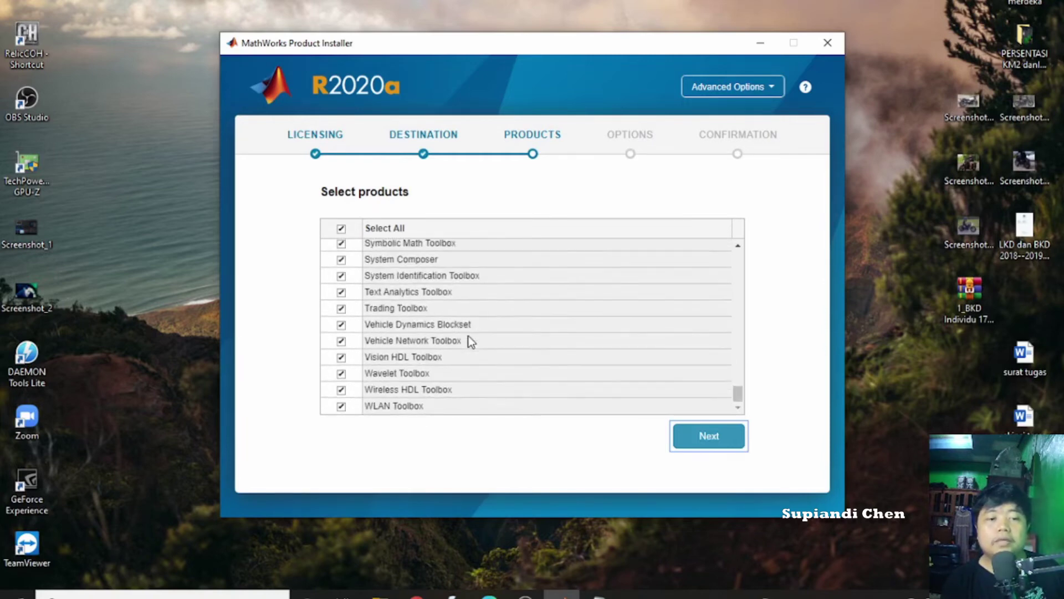
Continue with all products selected, enable Add shortcut to desktop, and begin the installation.
scroll(467, 337, "up", 20)
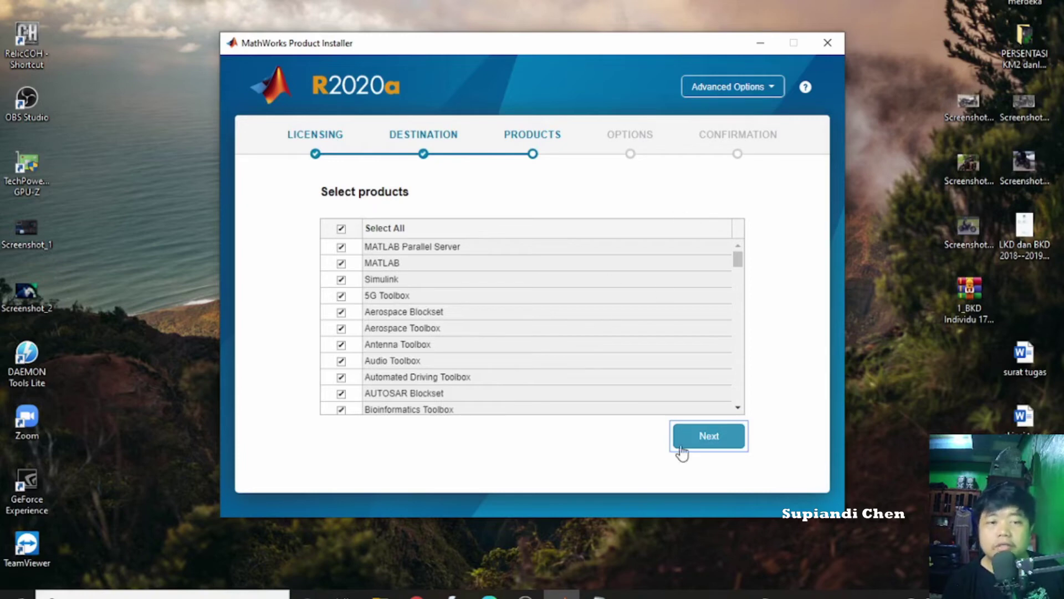
left_click(715, 436)
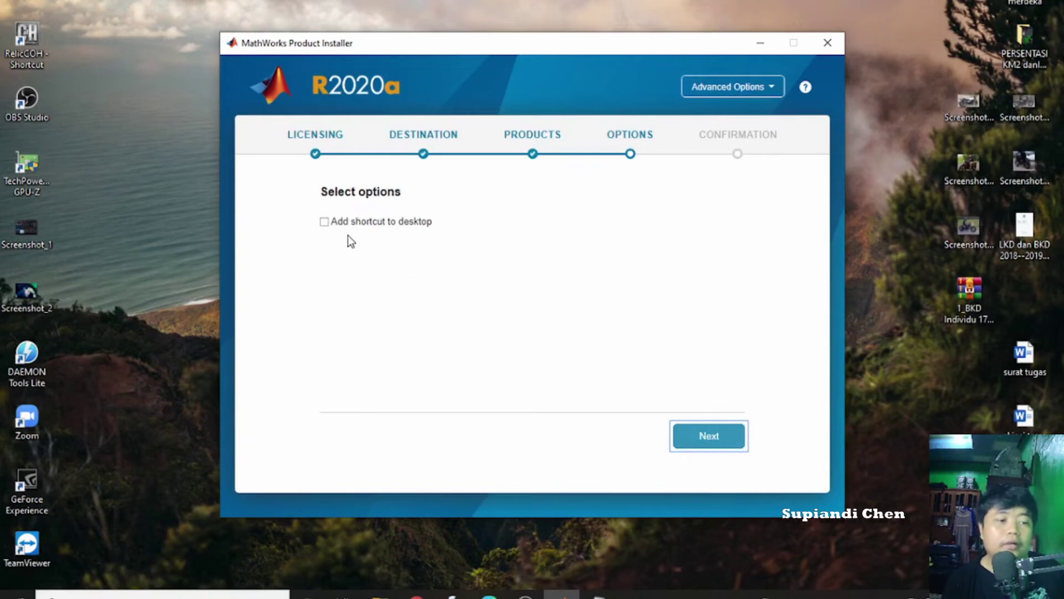
left_click(323, 221)
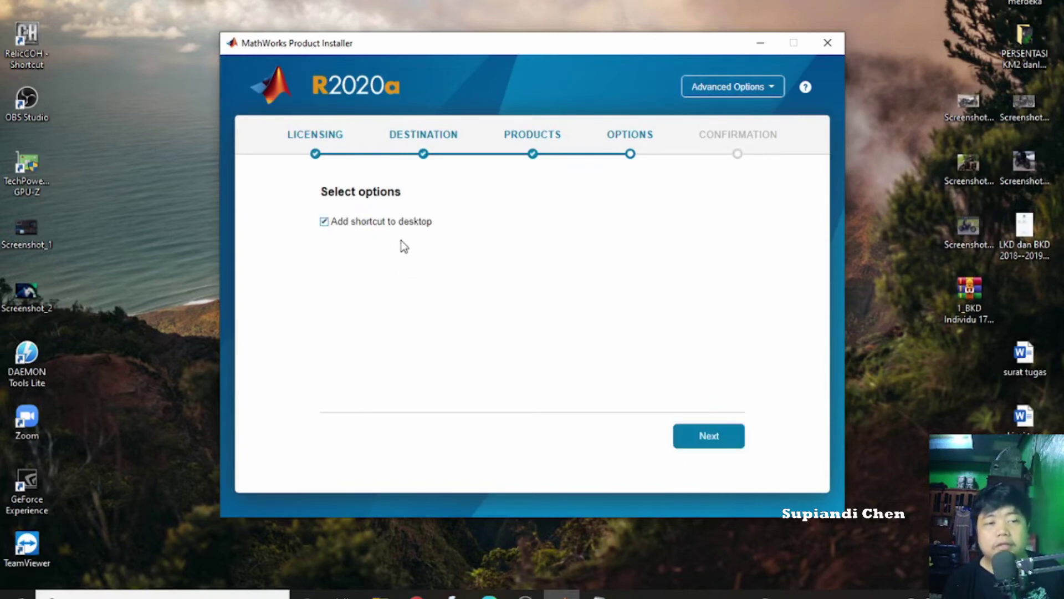
left_click(731, 435)
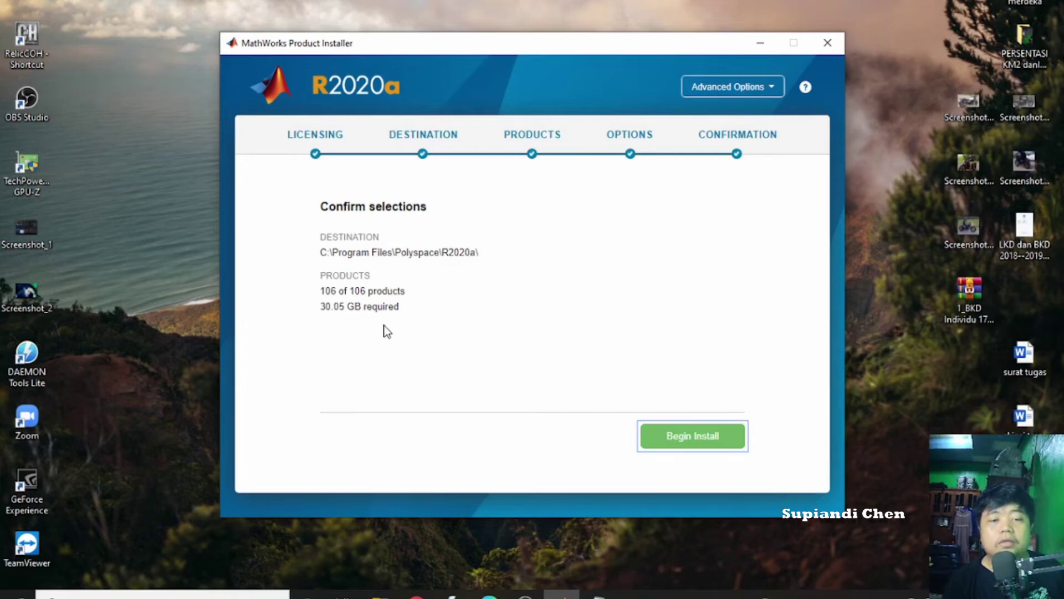
left_click(677, 440)
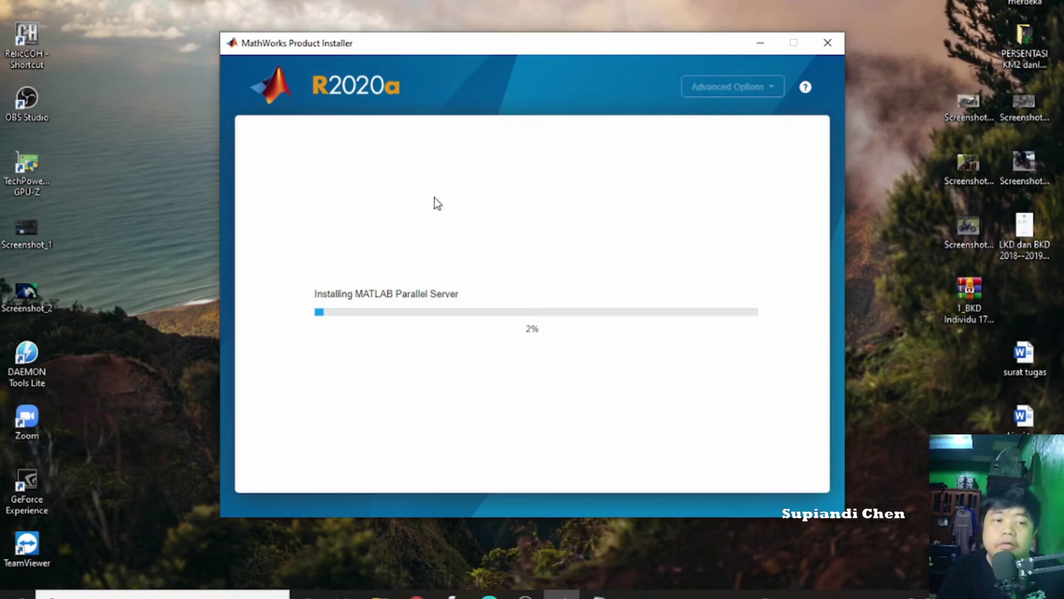
left_click_drag(456, 53, 447, 72)
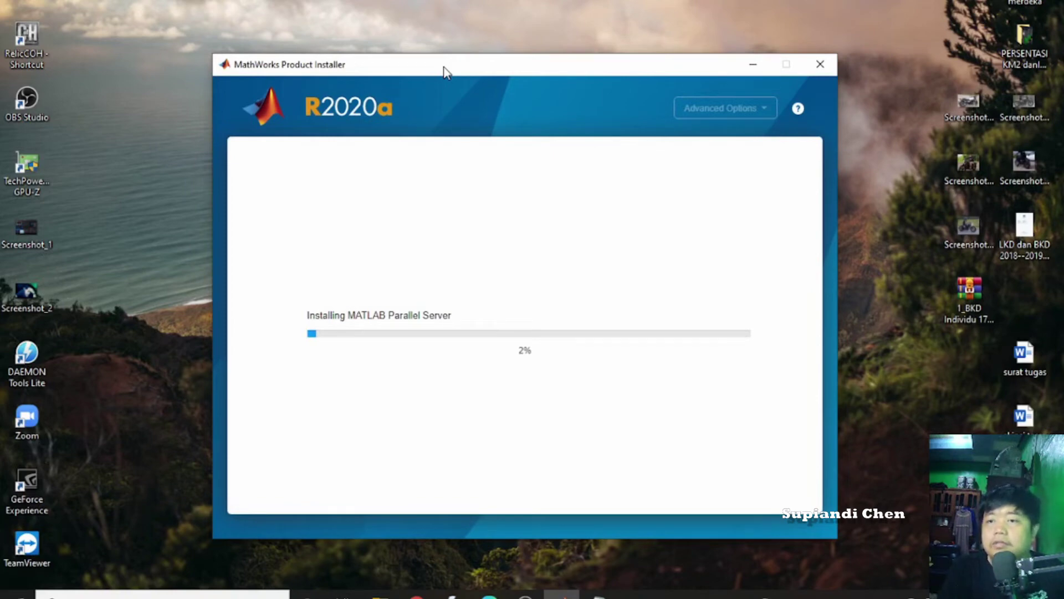
left_click_drag(464, 70, 452, 48)
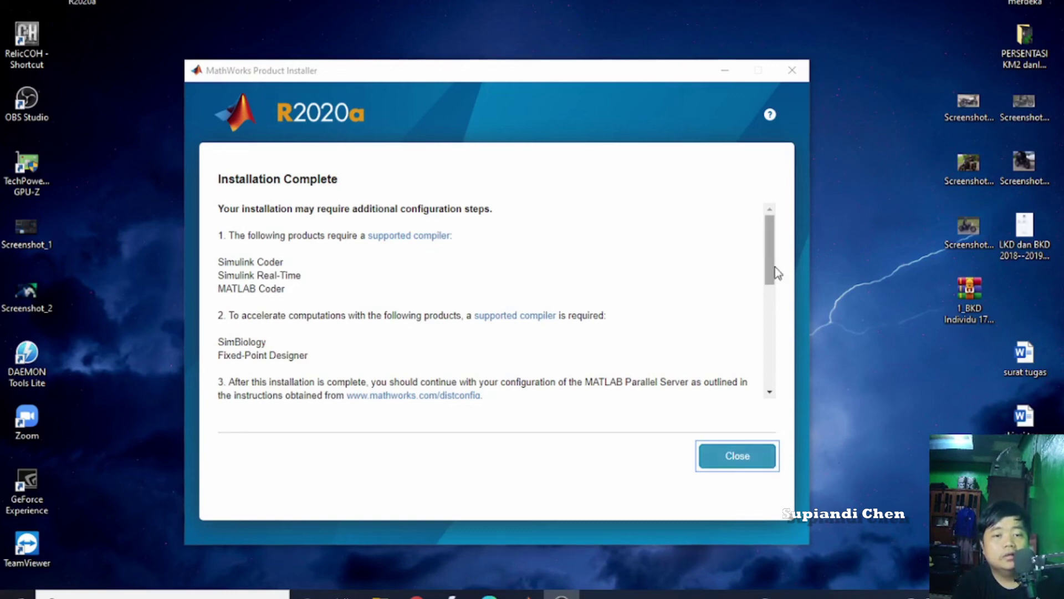
Close the installer from its Installation Complete page and refresh the Windows desktop.
mouse_move(776, 272)
left_mouse_down()
mouse_move(771, 398)
mouse_move(760, 196)
left_mouse_up()
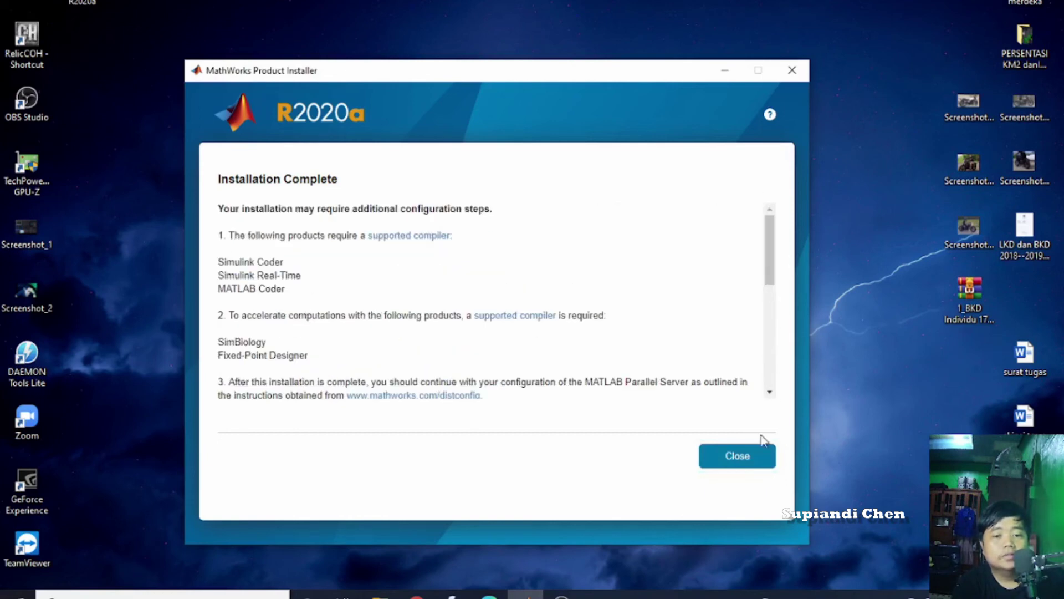
left_click(751, 458)
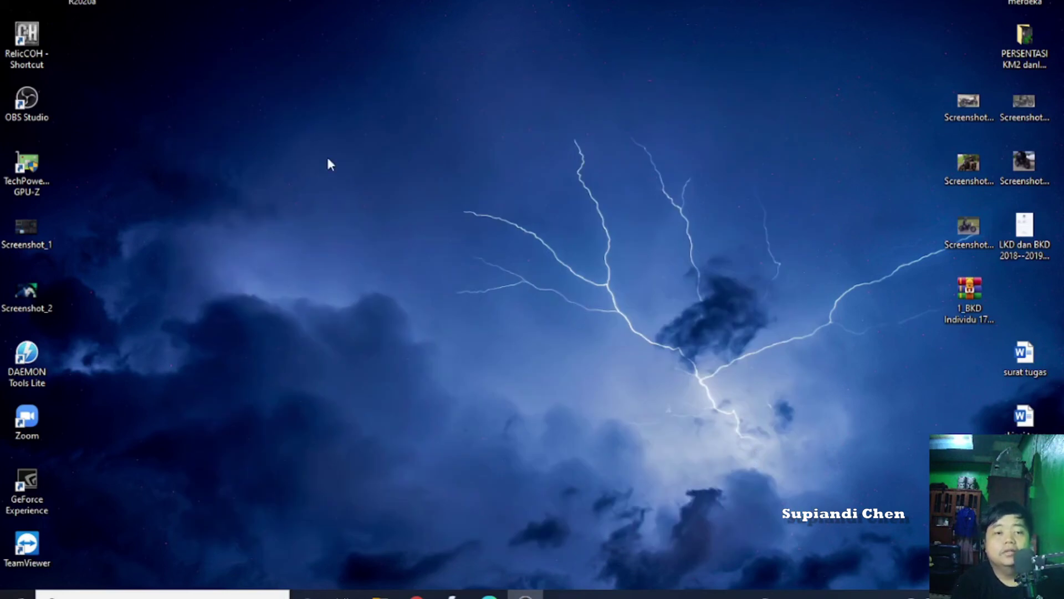
right_click(327, 155)
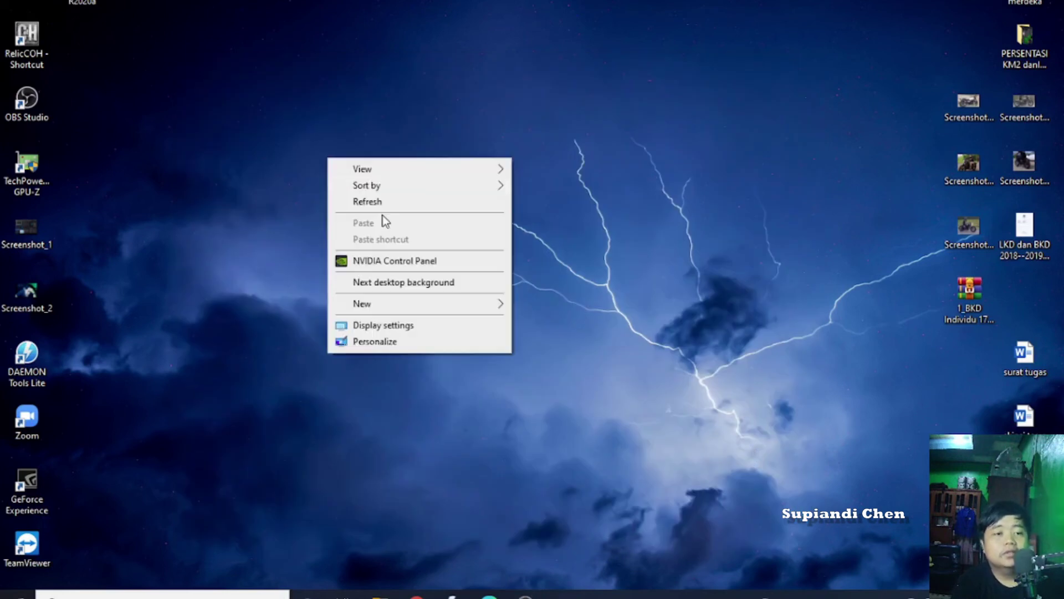
left_click(380, 203)
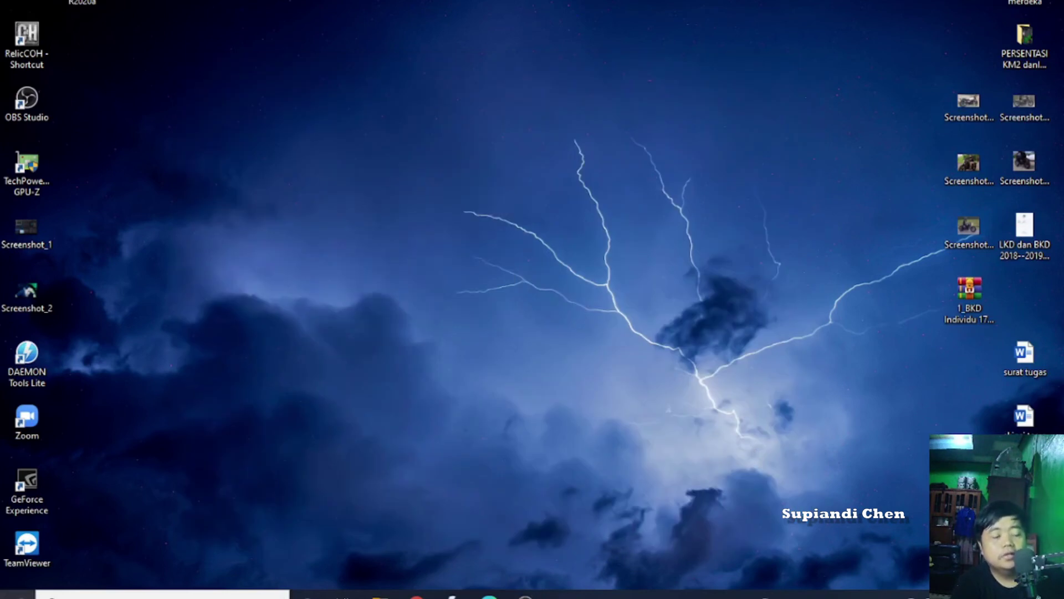
Look through the Windows list of installed apps for a MATLAB entry, including the M and P sections.
left_click(18, 594)
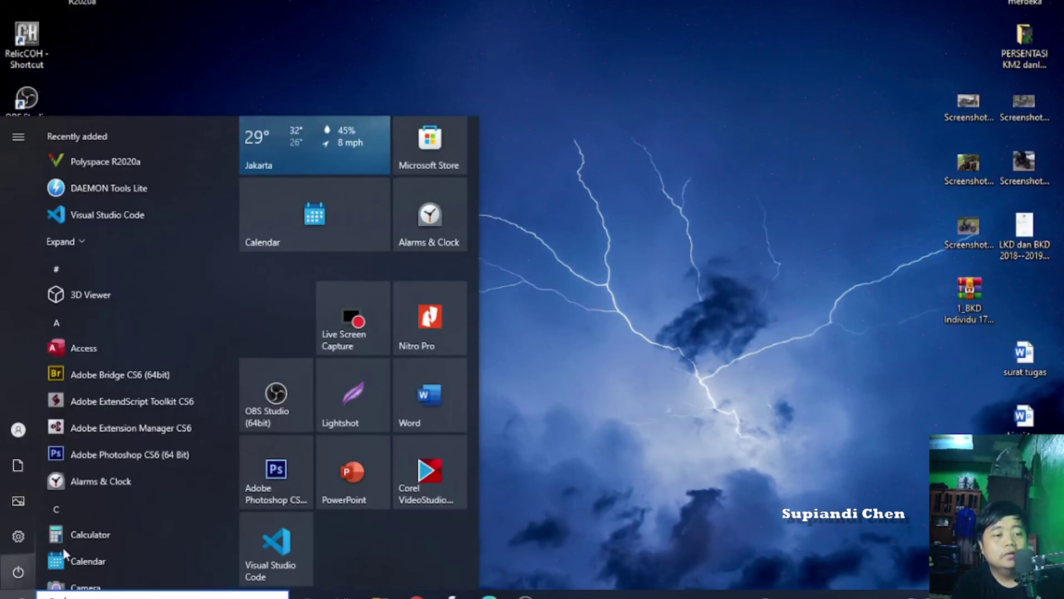
scroll(214, 395, "down", 5)
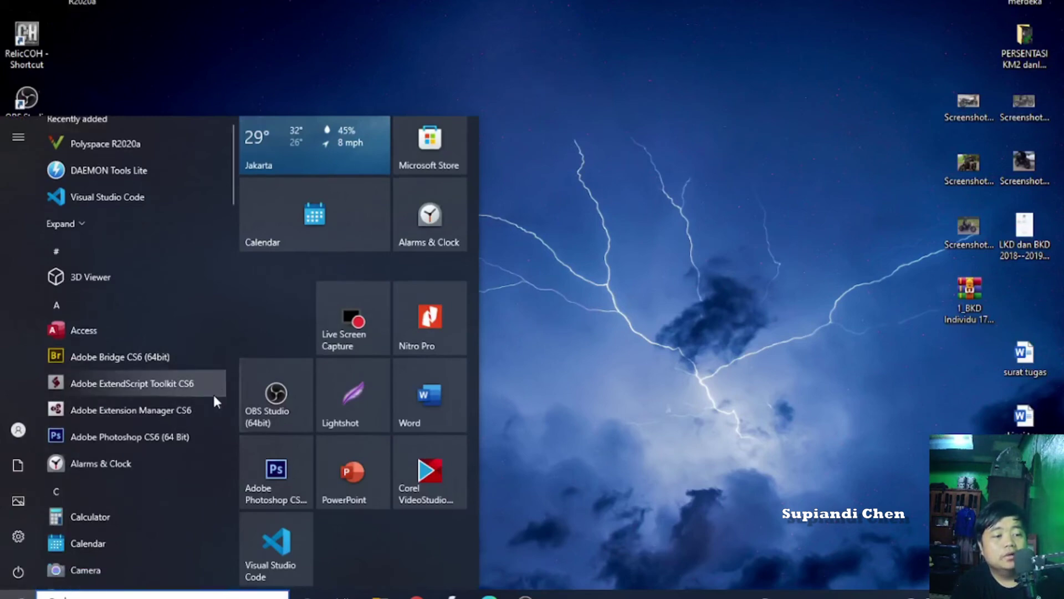
scroll(215, 398, "down", 5)
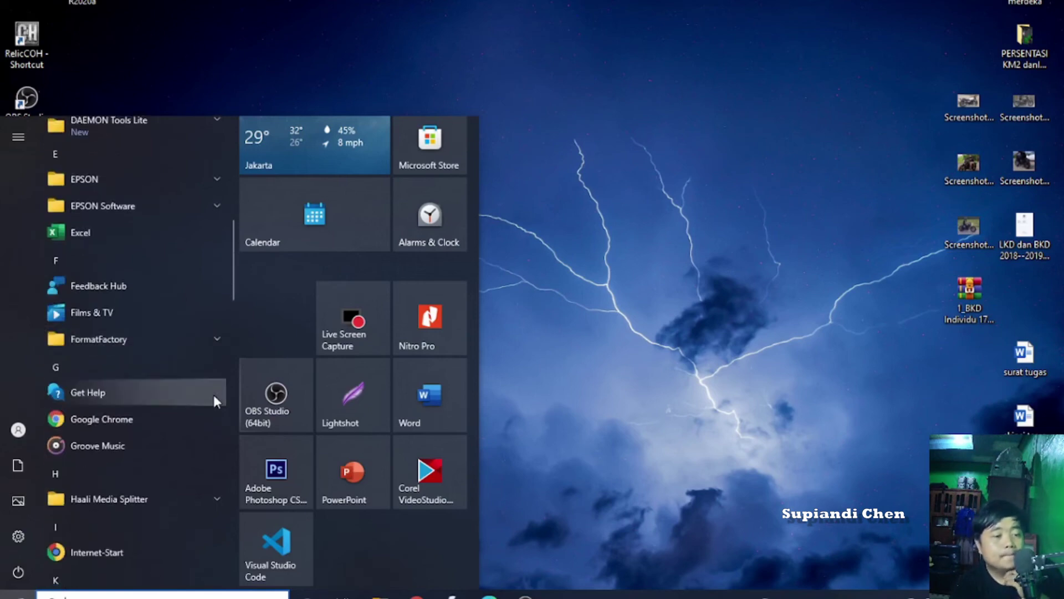
scroll(215, 400, "down", 4)
scroll(215, 398, "down", 4)
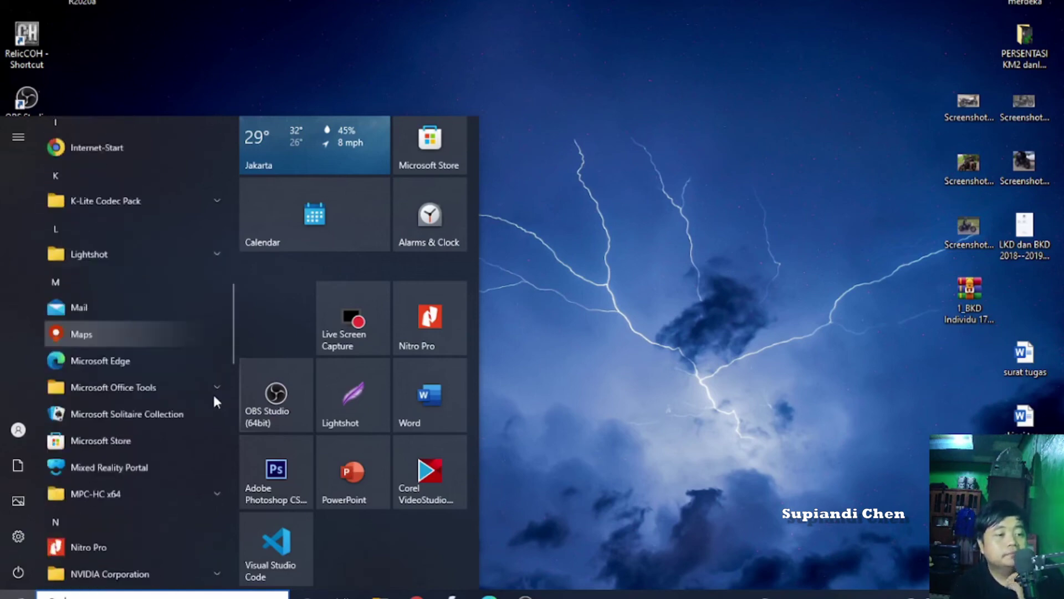
scroll(214, 398, "down", 5)
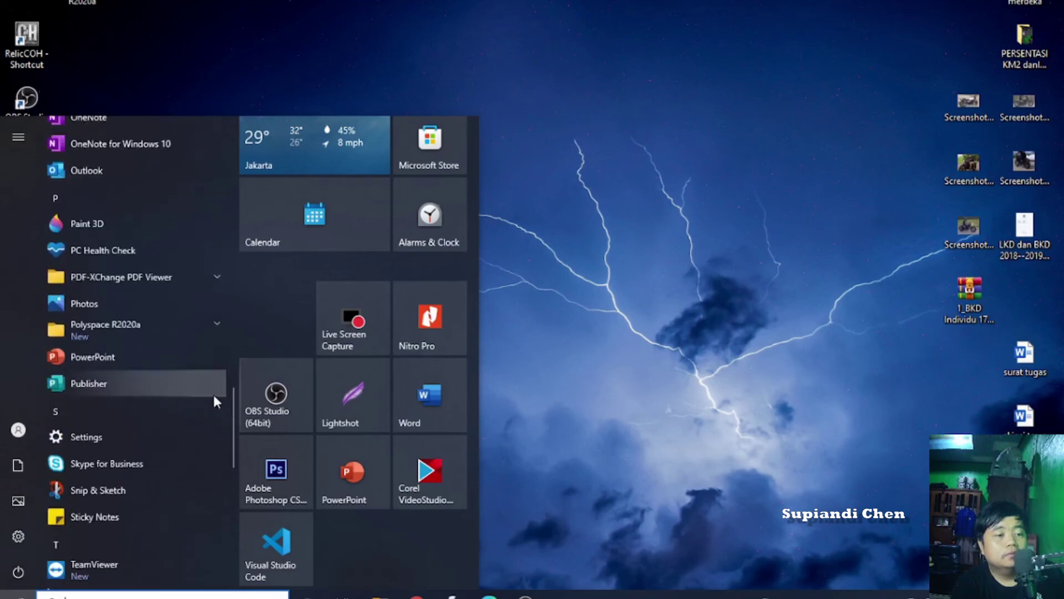
scroll(215, 400, "down", 4)
scroll(215, 401, "down", 4)
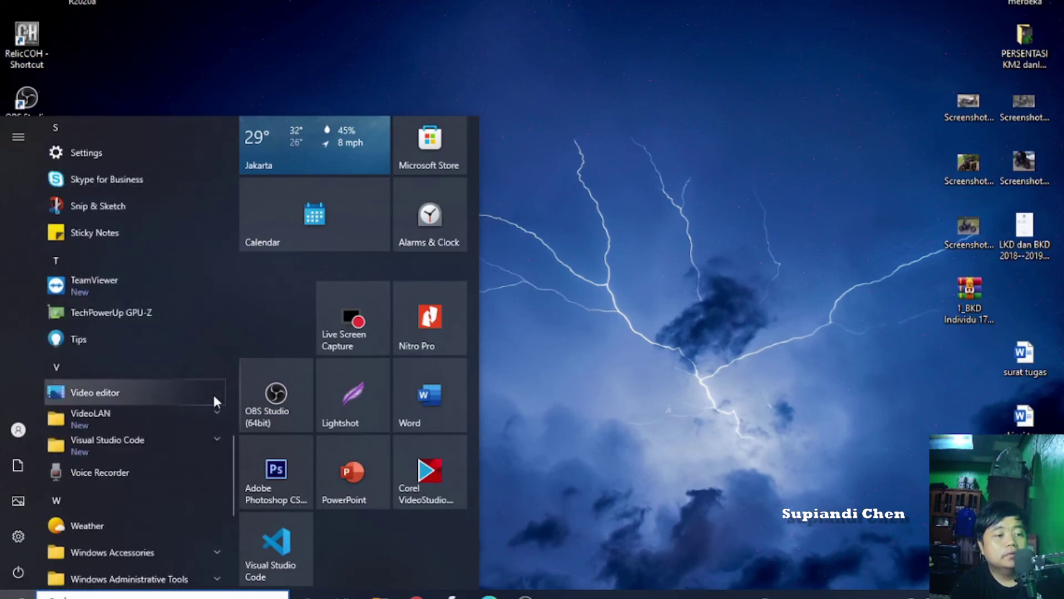
scroll(215, 400, "down", 5)
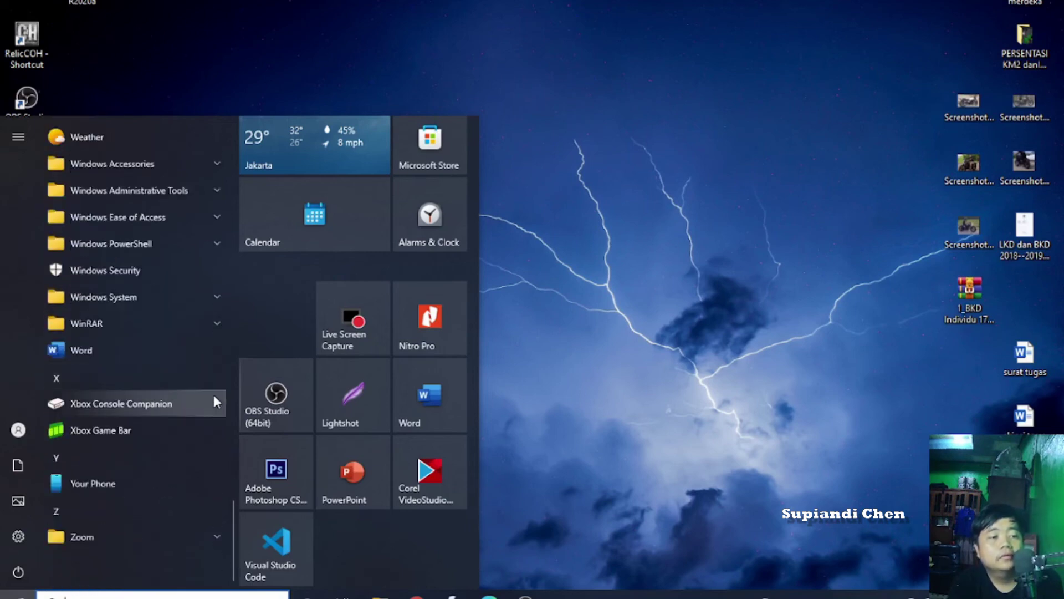
scroll(168, 452, "up", 3)
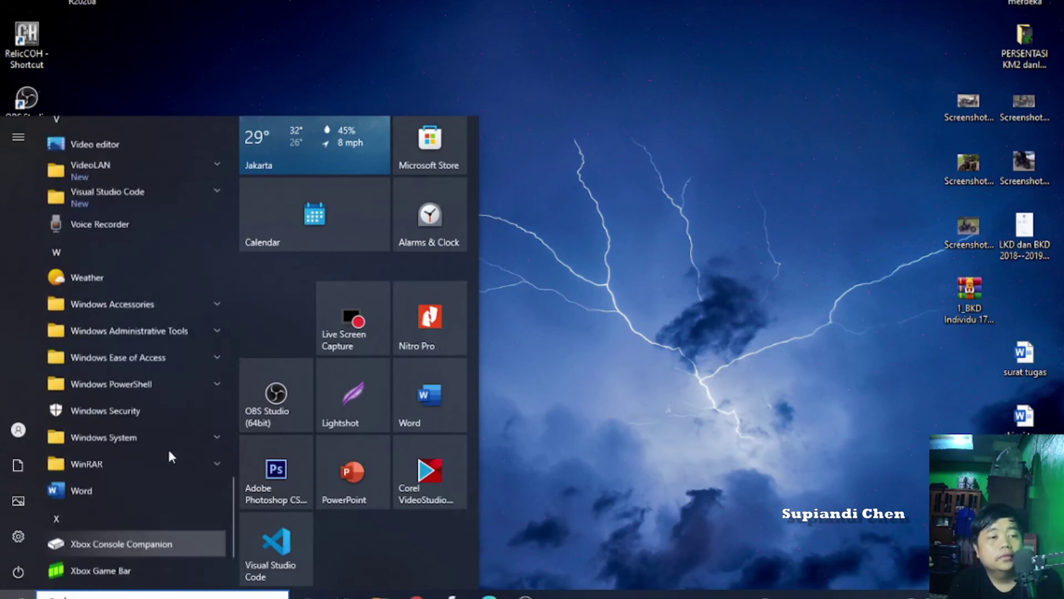
scroll(167, 447, "up", 3)
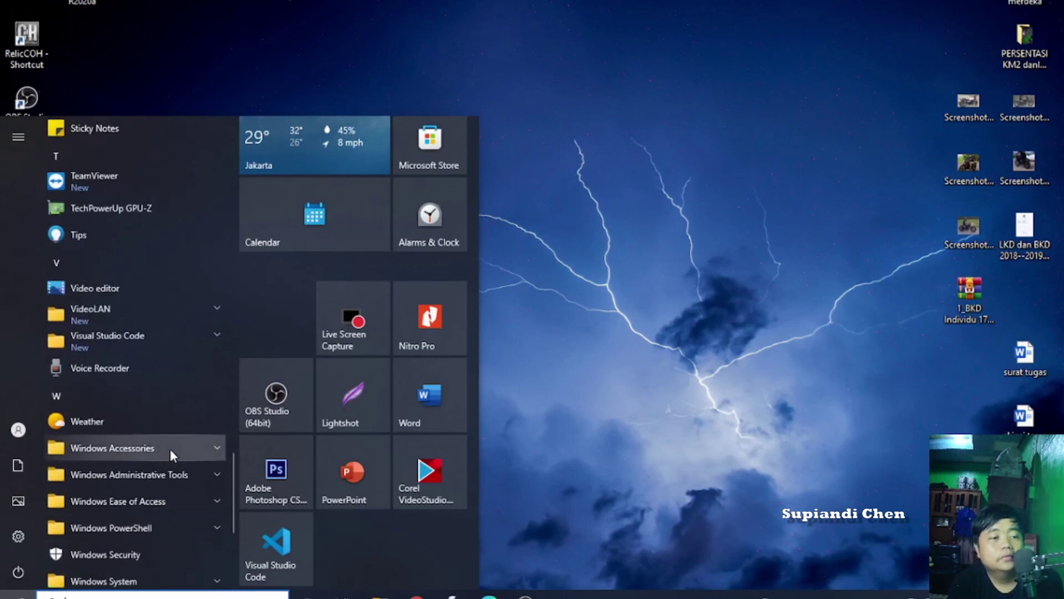
scroll(170, 448, "up", 4)
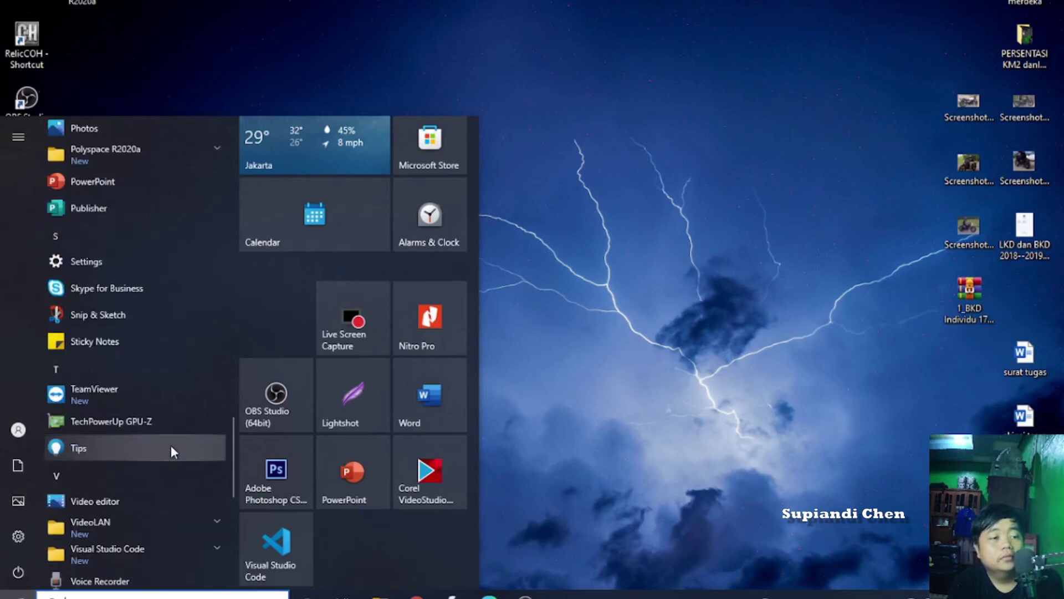
scroll(170, 449, "up", 3)
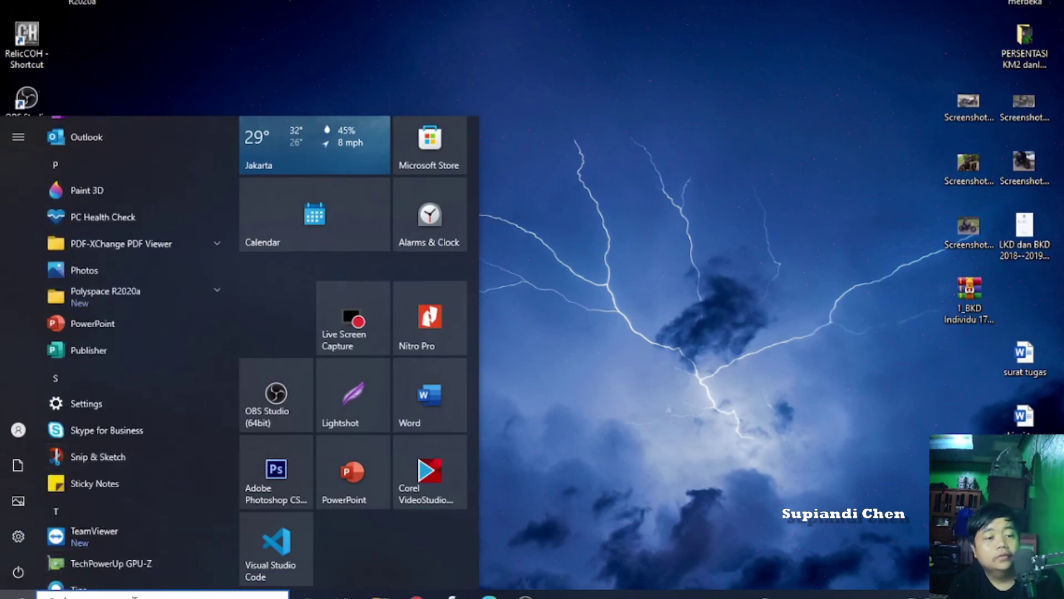
Search Windows for matlab and open the file location of the matlab run command.
left_click(135, 595)
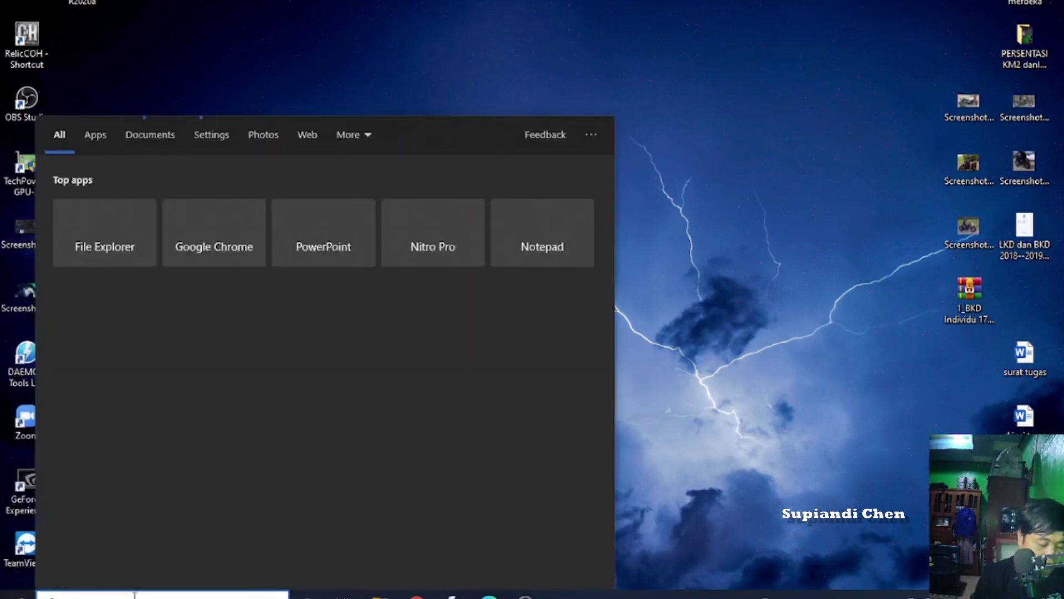
type("mat")
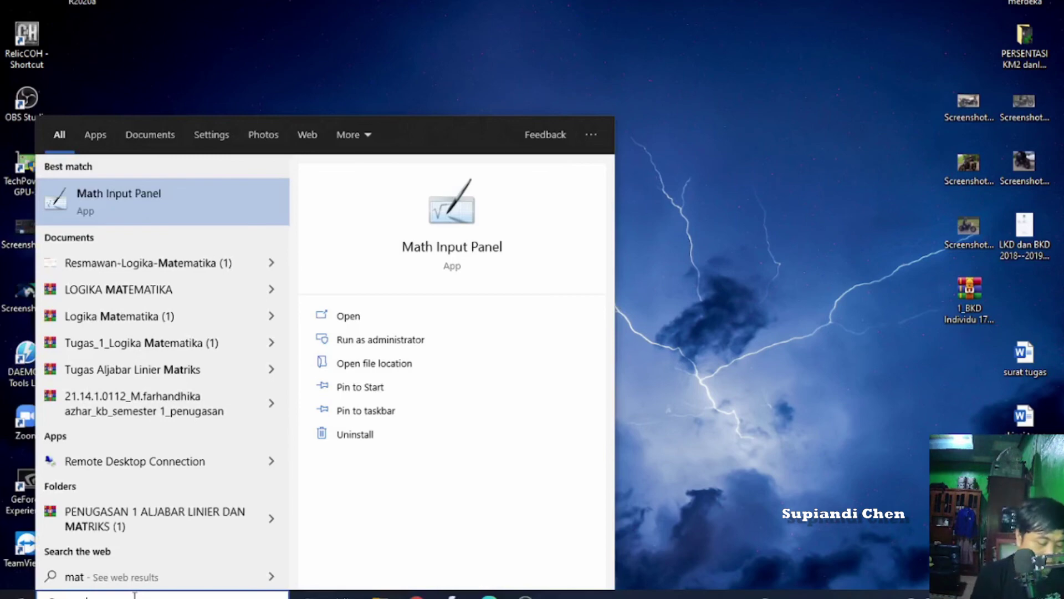
type("lab")
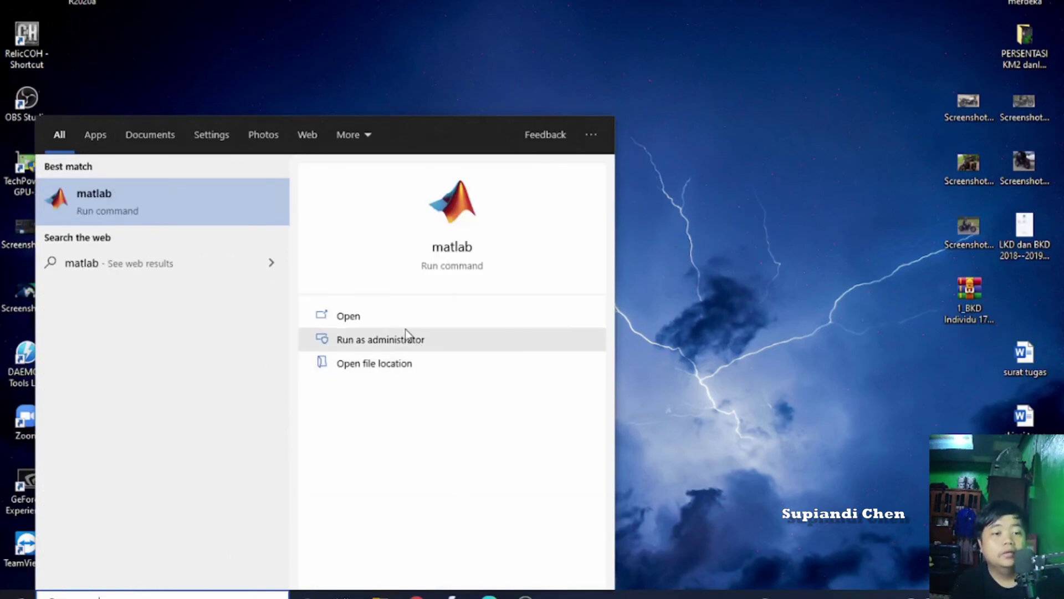
right_click(118, 202)
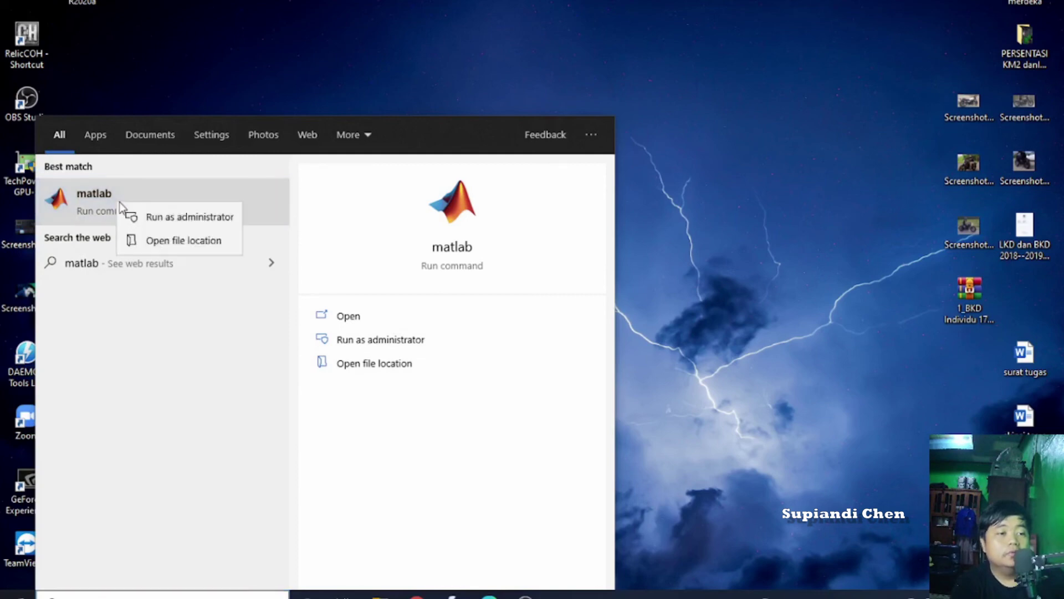
left_click(369, 323)
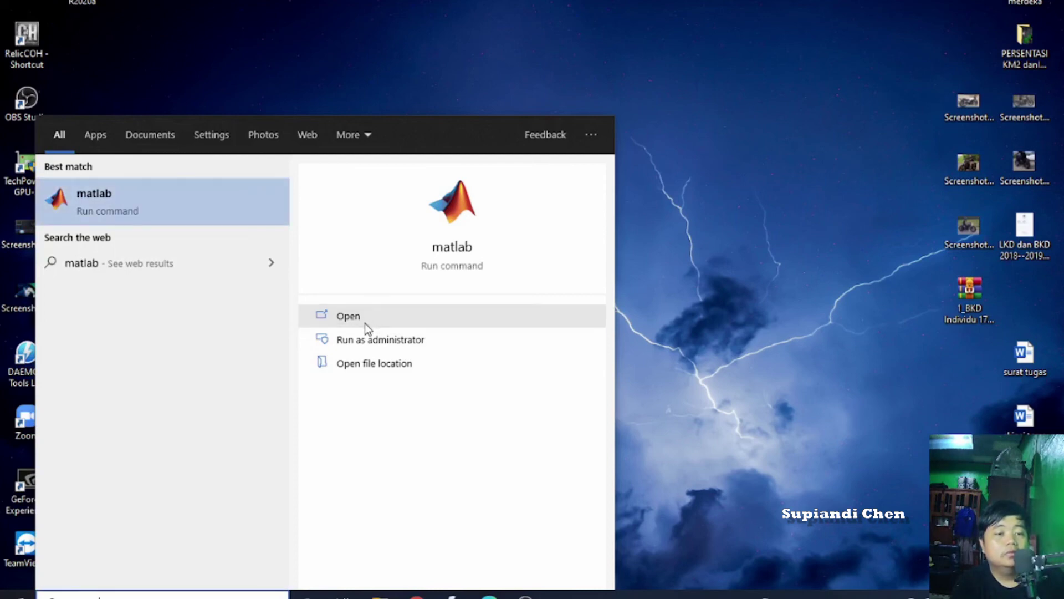
right_click(181, 211)
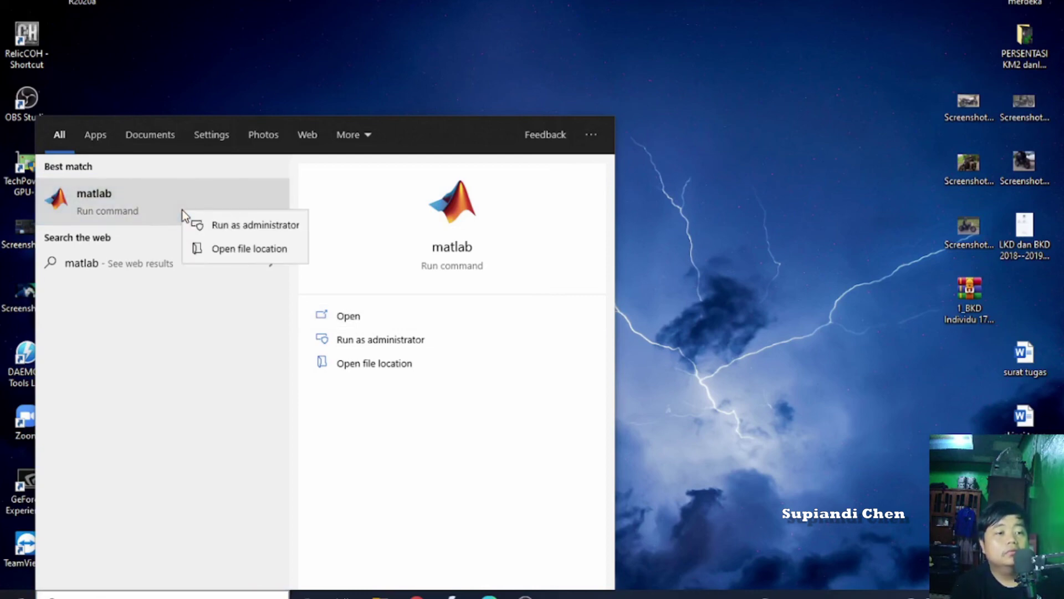
left_click(205, 253)
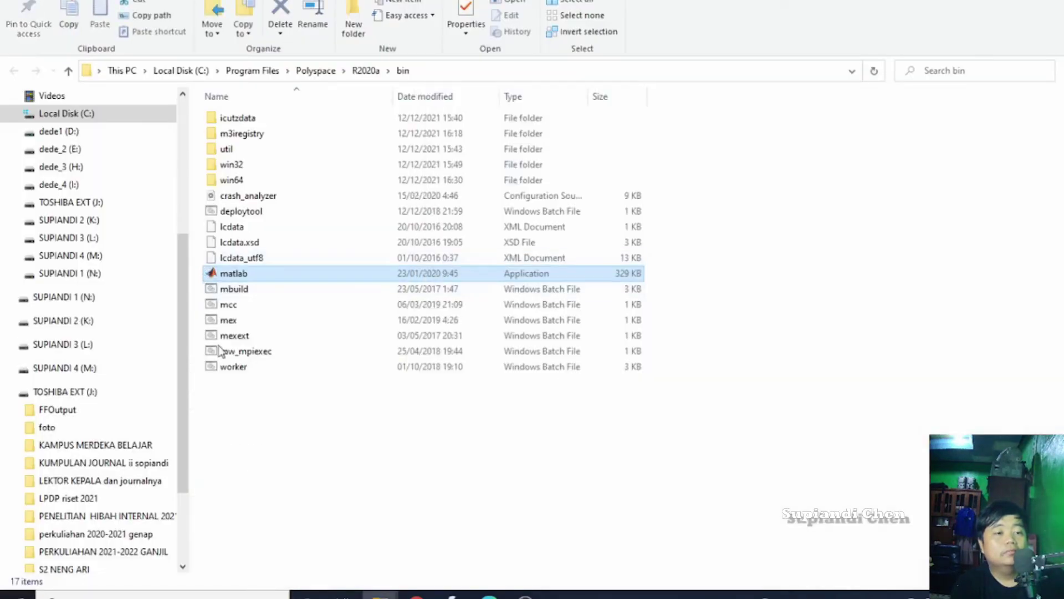
Pin the matlab application in the R2020a bin folder to Start and return to the desktop.
right_click(264, 275)
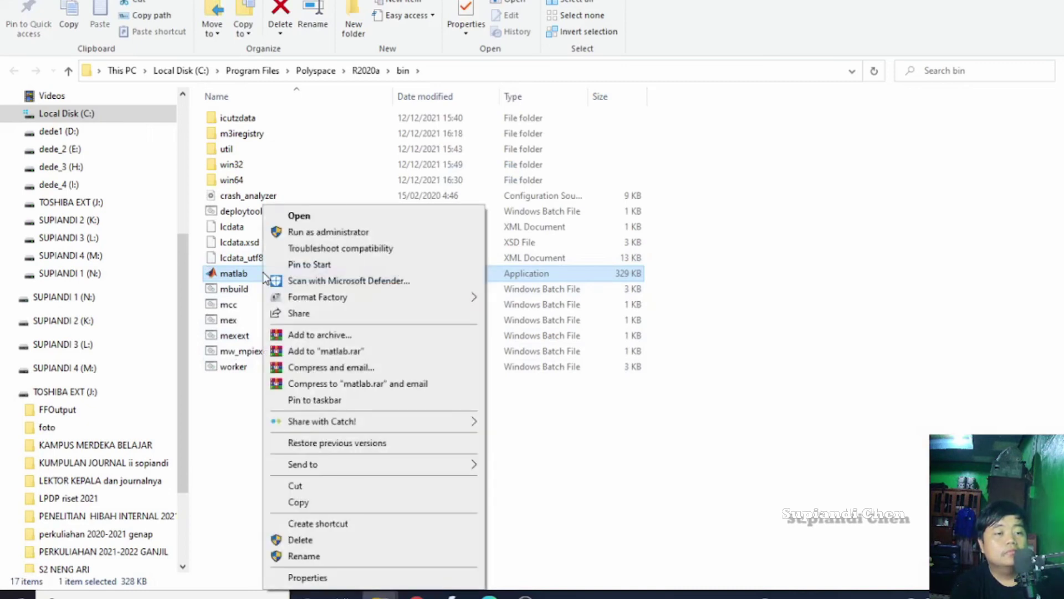
left_click(325, 266)
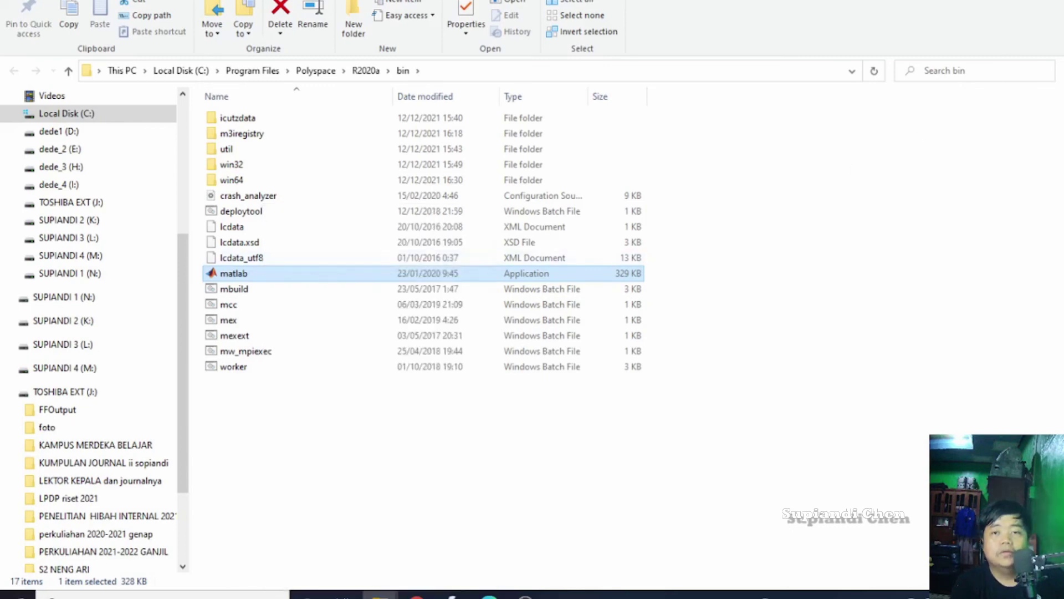
key("super+d")
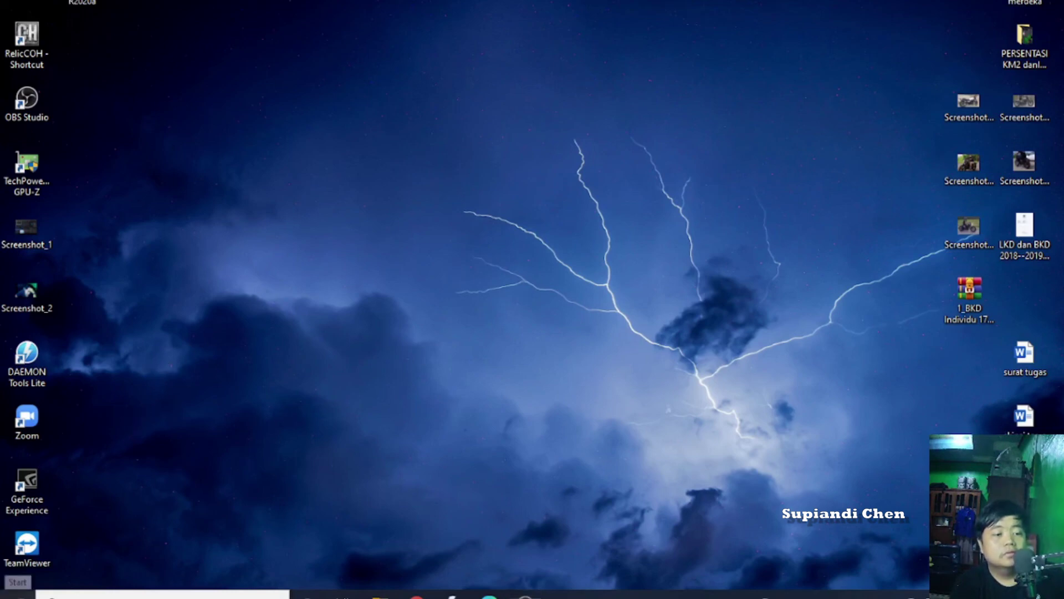
Launch MATLAB R2020a and maximize its window.
left_click(16, 592)
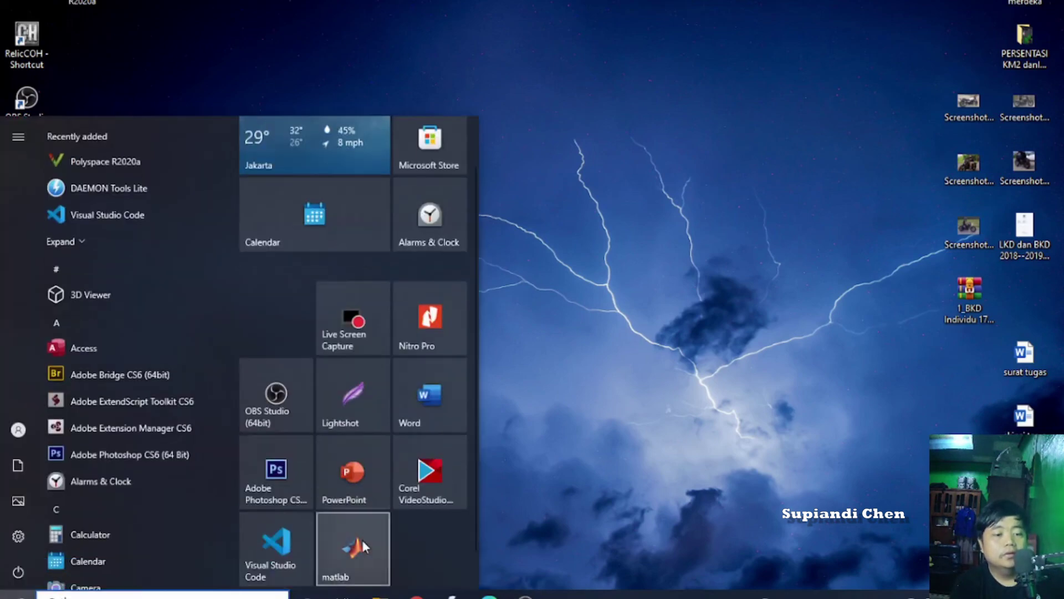
left_click(361, 540)
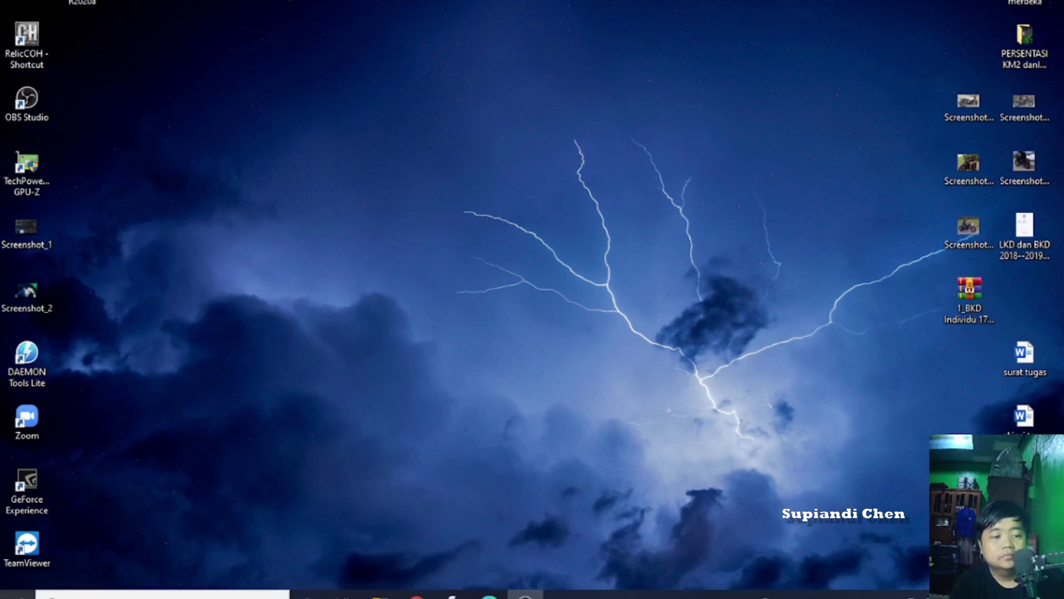
left_click(17, 592)
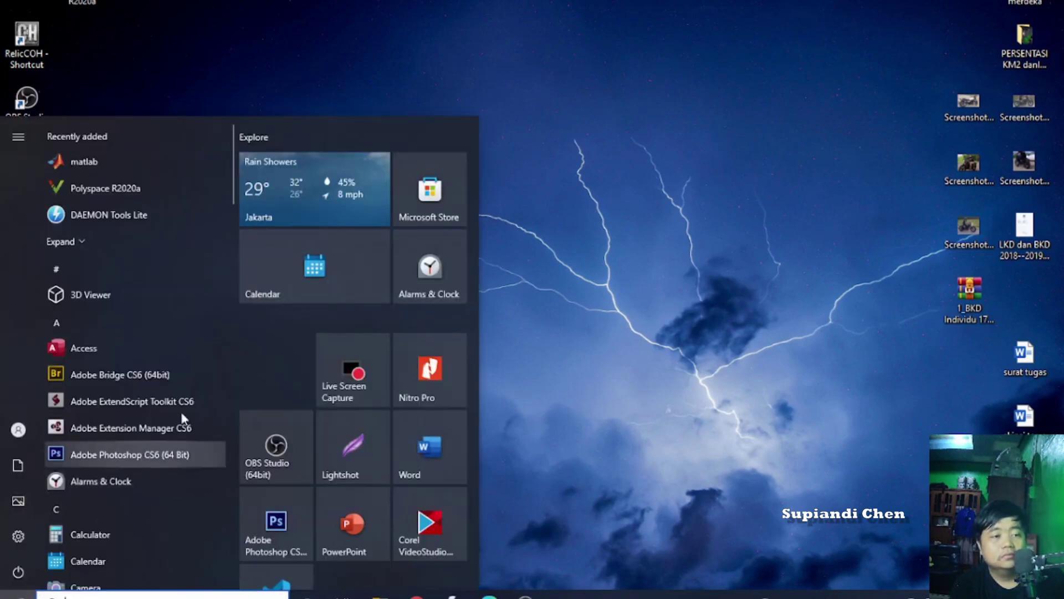
left_click(114, 163)
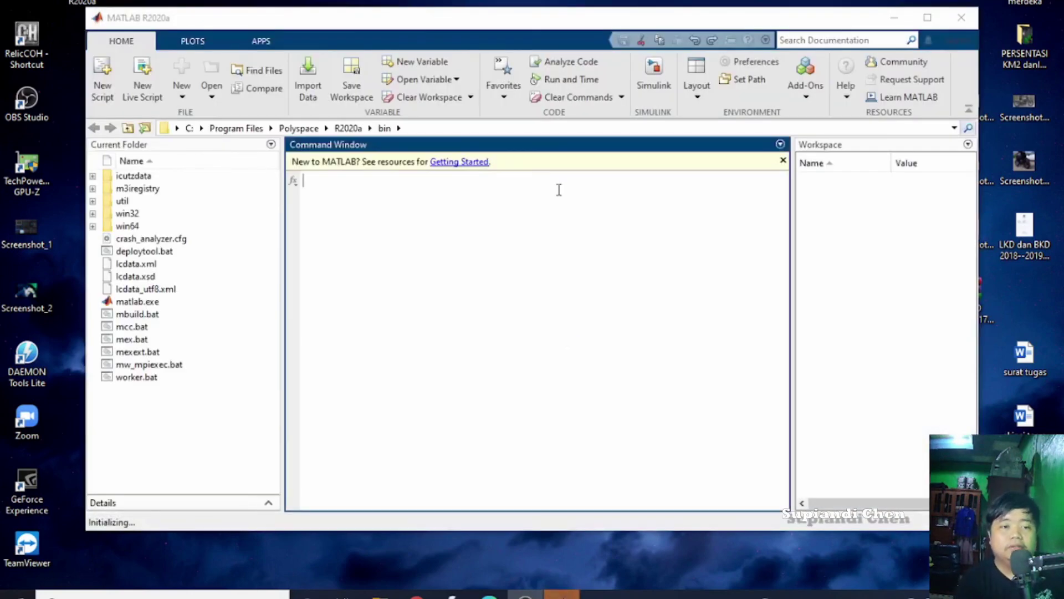
left_click(927, 18)
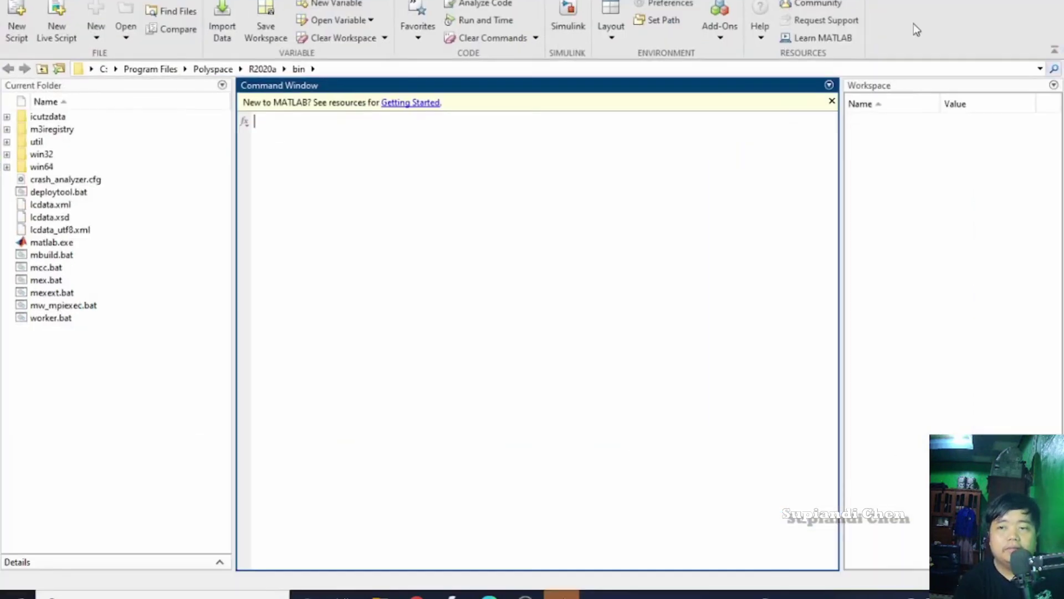